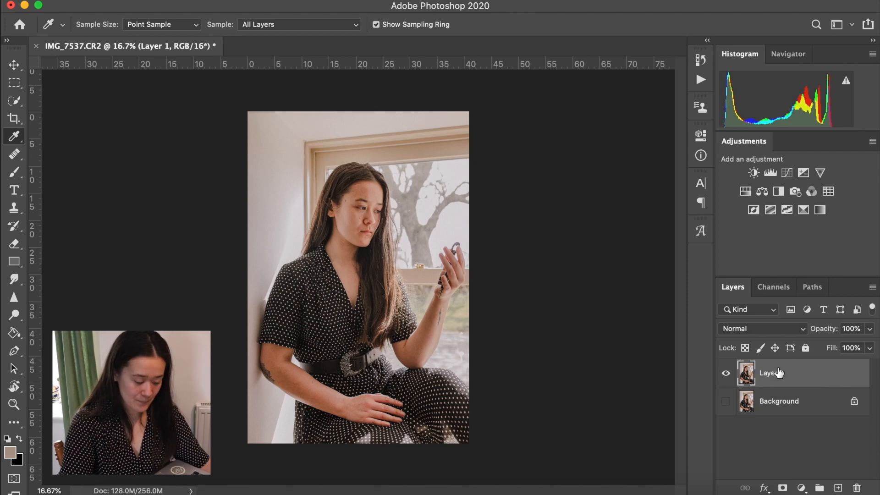
Duplicate Layer 1 and add a layer mask to the copy
key(super+j)
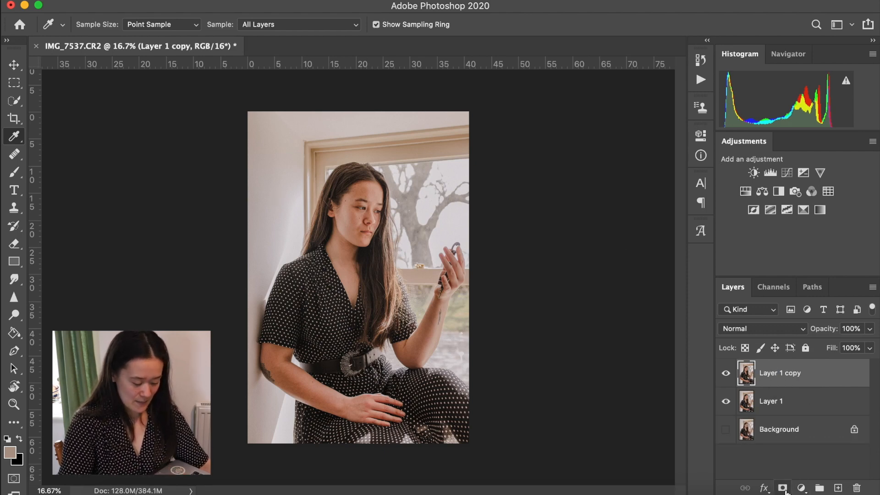
click(783, 489)
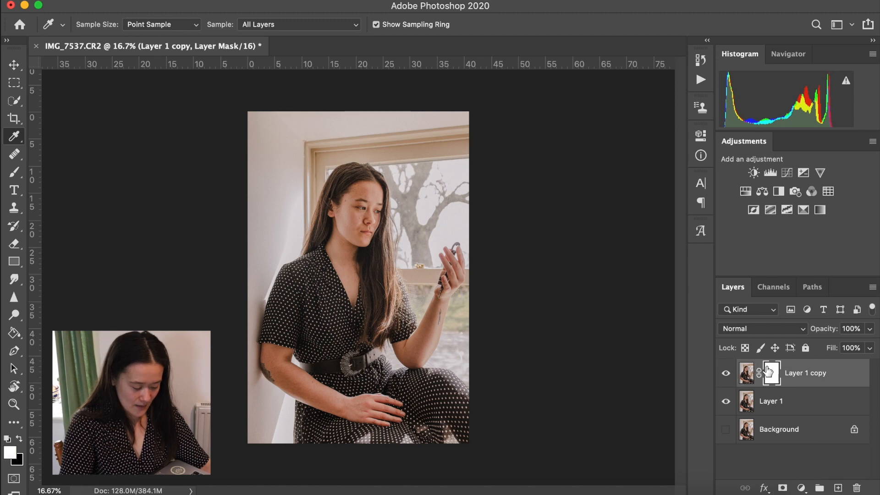
click(749, 377)
click(773, 375)
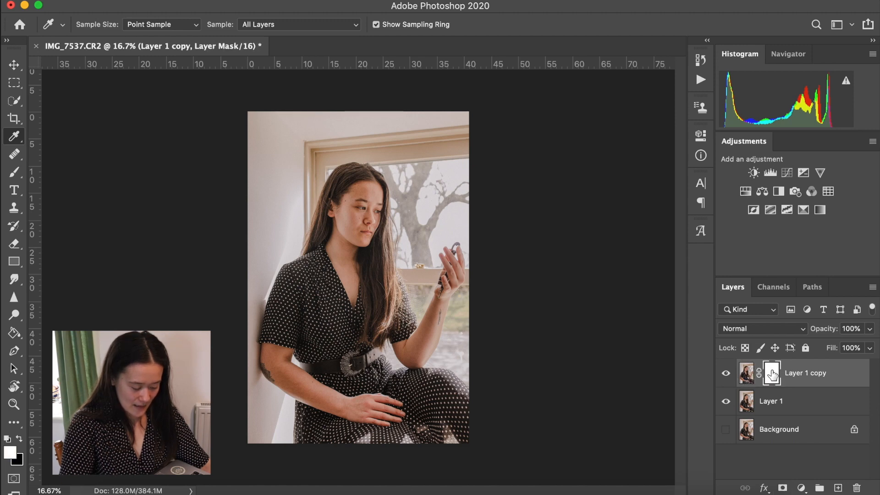
Set the Brush's foreground colour to black and fill the layer mask of Layer 1 copy with it
click(13, 174)
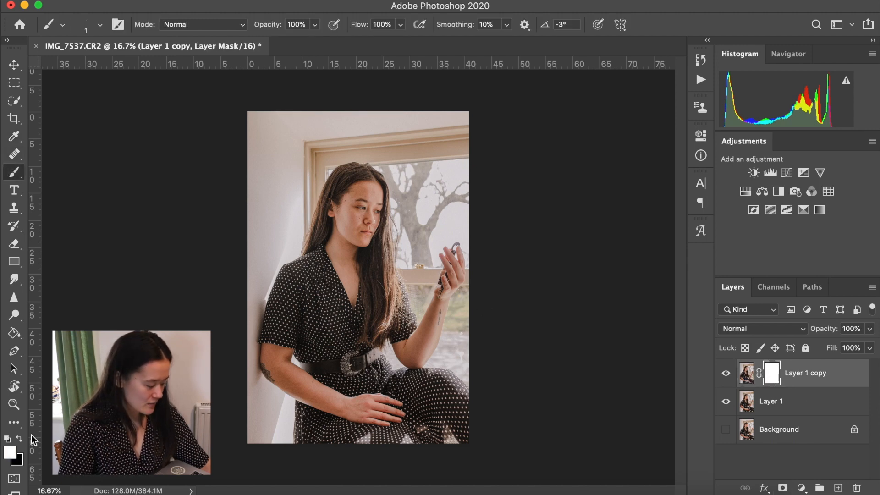
click(20, 439)
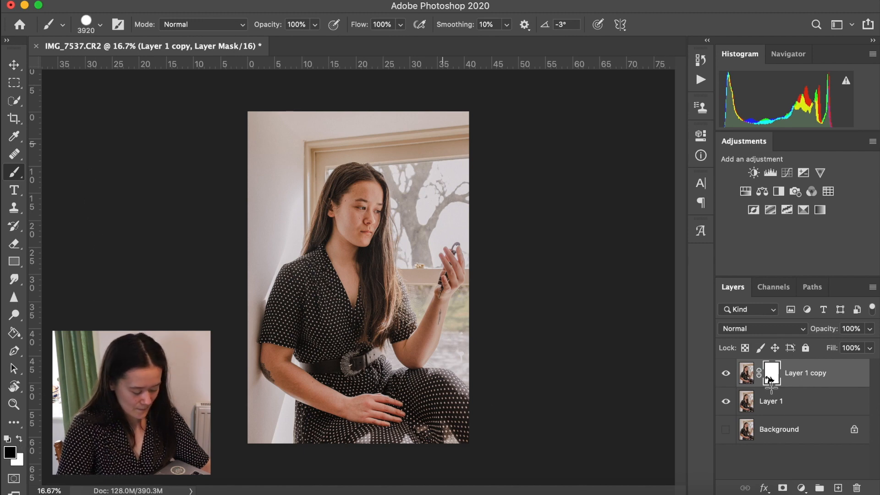
key(alt+BackSpace)
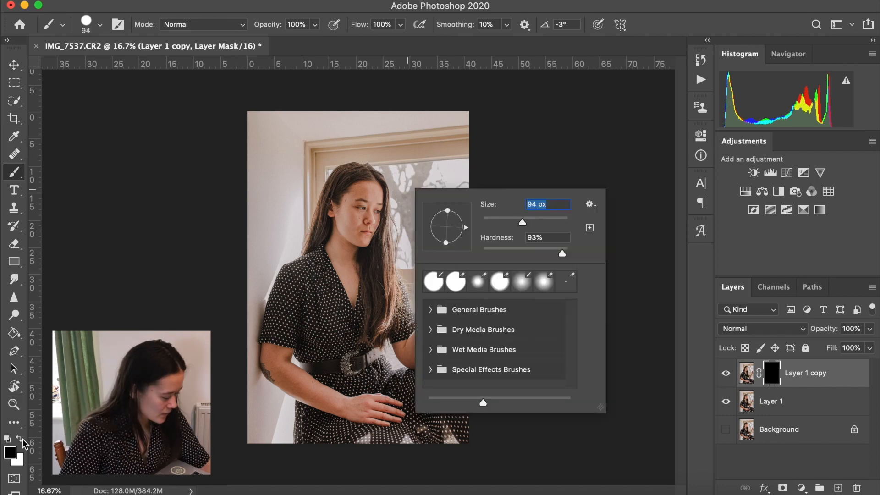
Paint white on the mask over the window frame, starting with a 94 px brush and enlarging it to 191 px
click(19, 439)
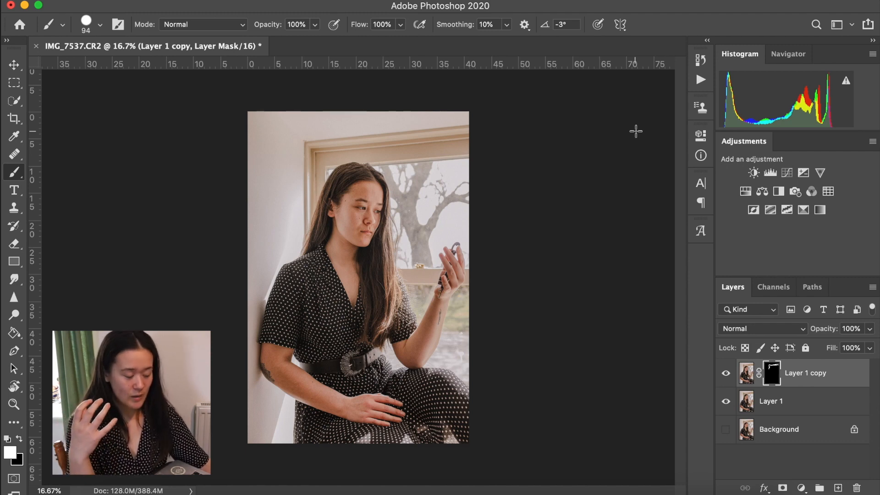
scroll(360, 141, up, 5)
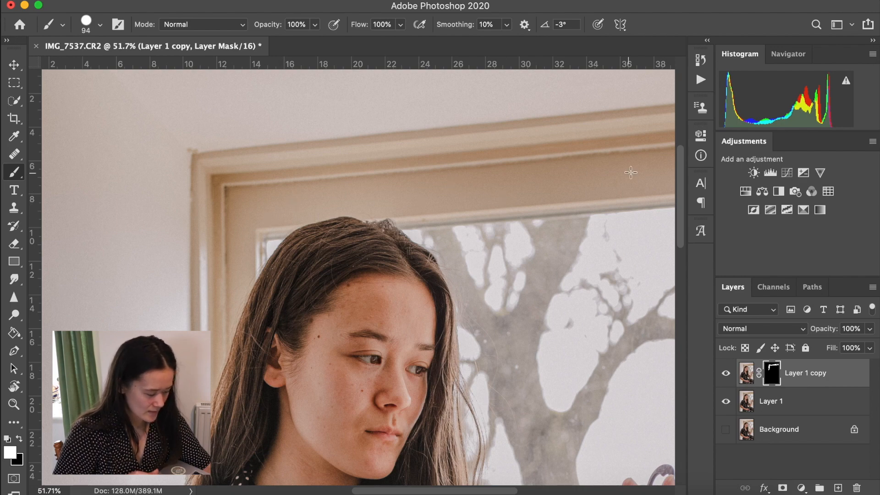
right_click(528, 163)
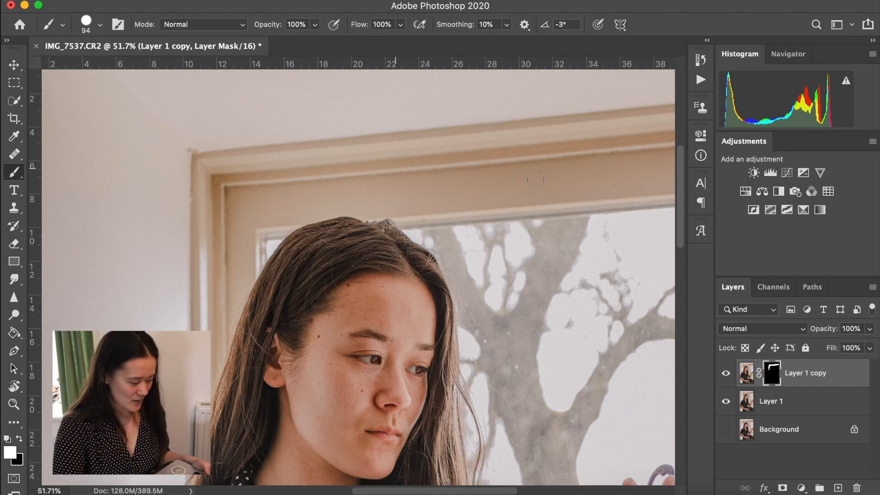
click(99, 25)
click(141, 63)
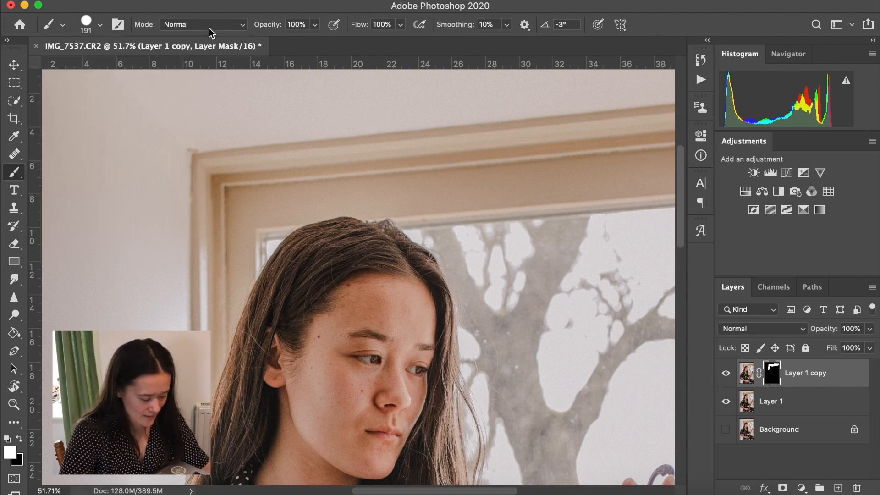
Open a Hue/Saturation adjustment on the image of Layer 1 copy, restrict it to Yellows and sample the window frame
key(v)
click(751, 374)
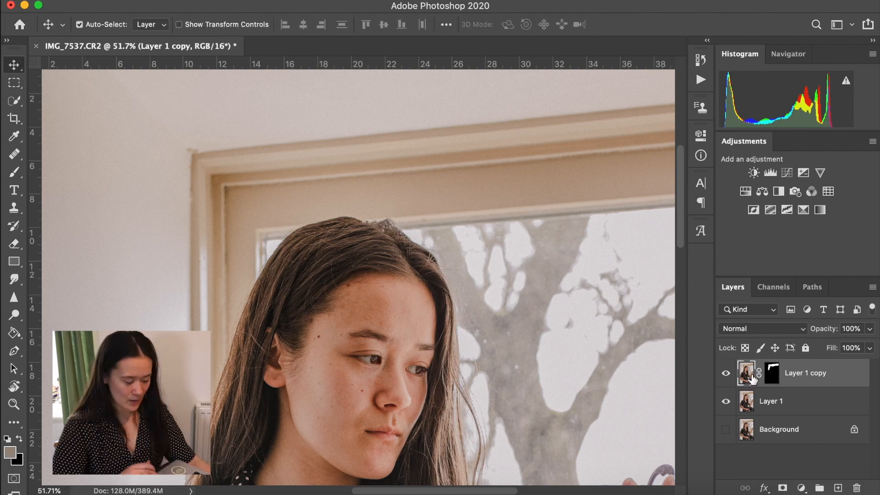
click(170, 0)
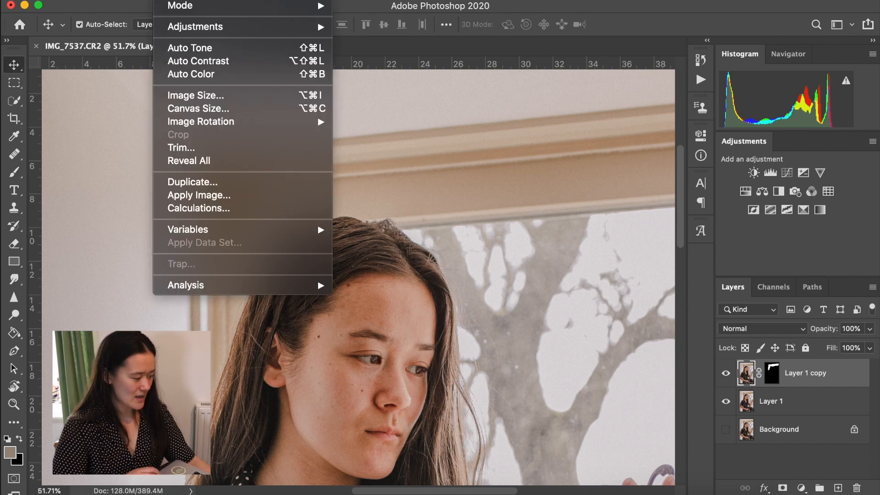
mouse_move(215, 30)
click(369, 98)
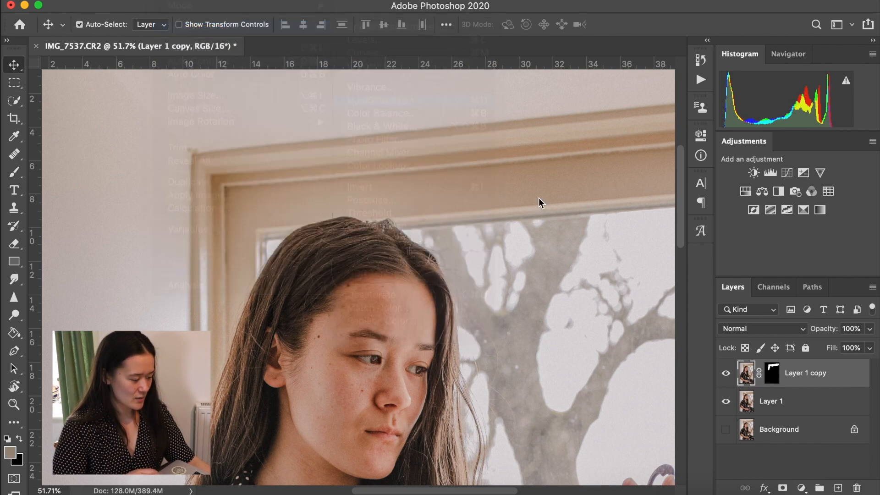
click(523, 57)
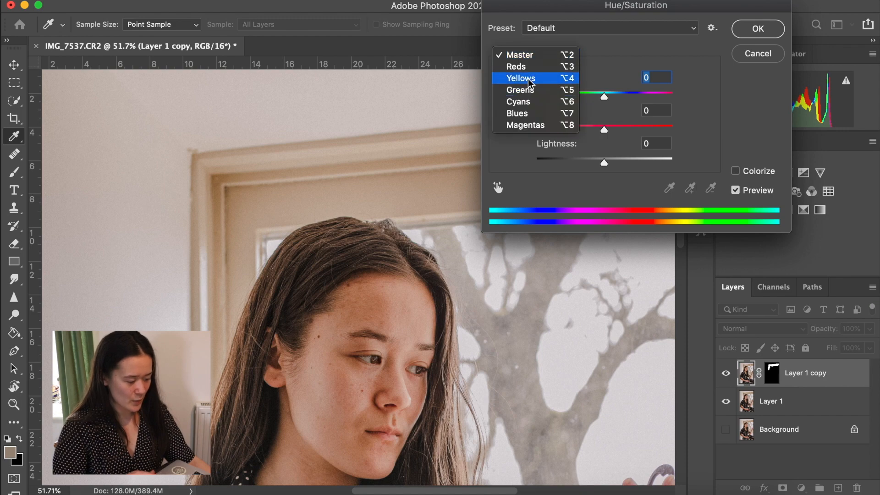
click(528, 79)
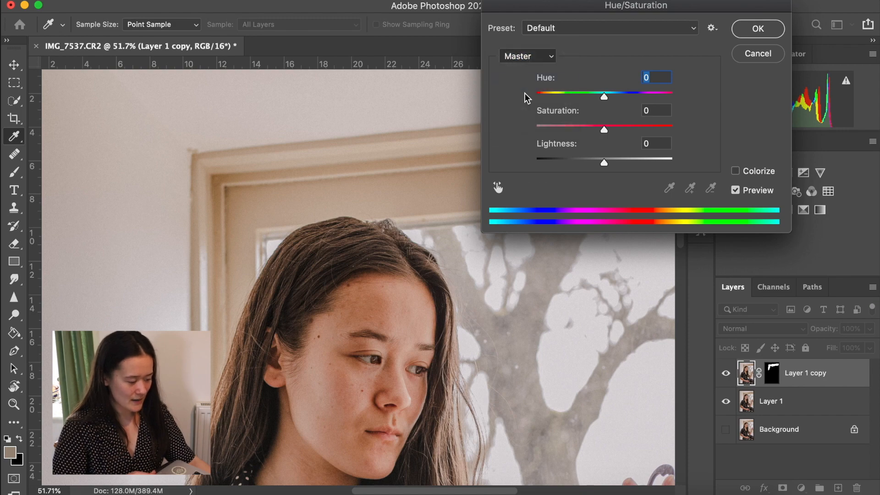
click(233, 197)
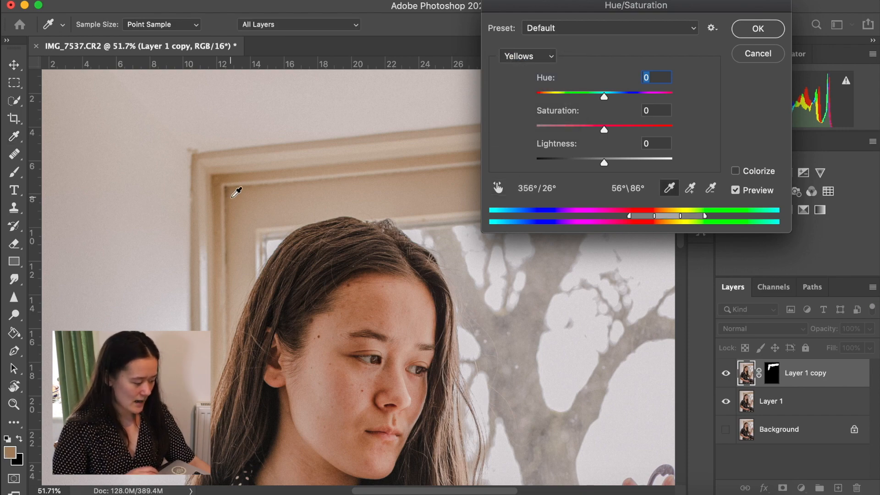
Set the Yellows saturation to -47 and the lightness to -30
click(572, 124)
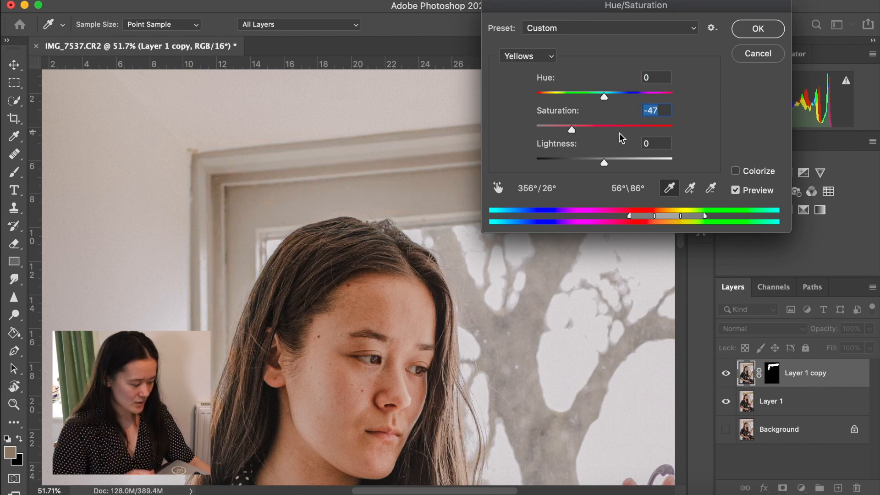
drag(596, 6, 697, 17)
click(723, 173)
drag(716, 174, 685, 174)
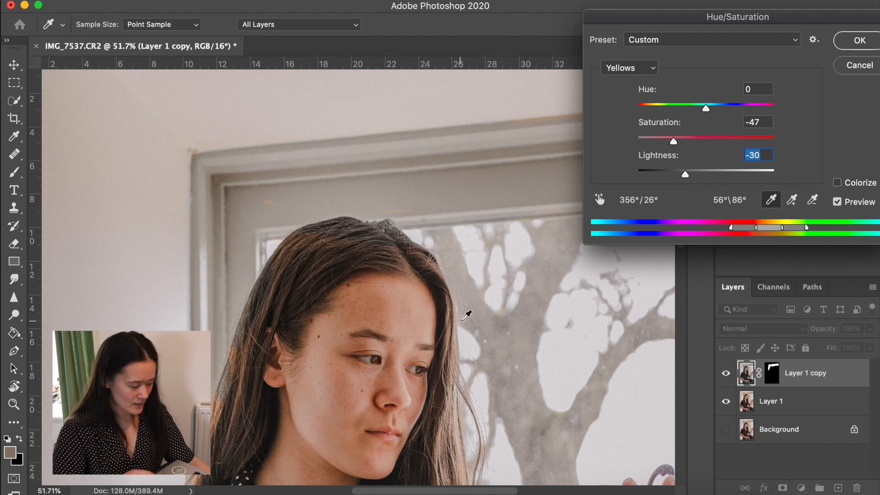
Compare the Hue/Saturation adjustment with the original, set the Yellows saturation to -27 and apply it
click(839, 202)
click(838, 202)
click(838, 202)
click(838, 203)
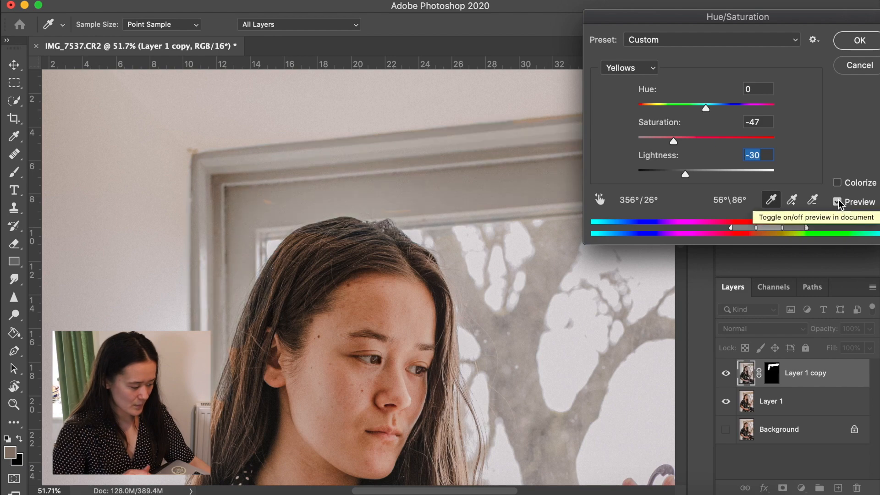
drag(676, 140, 687, 140)
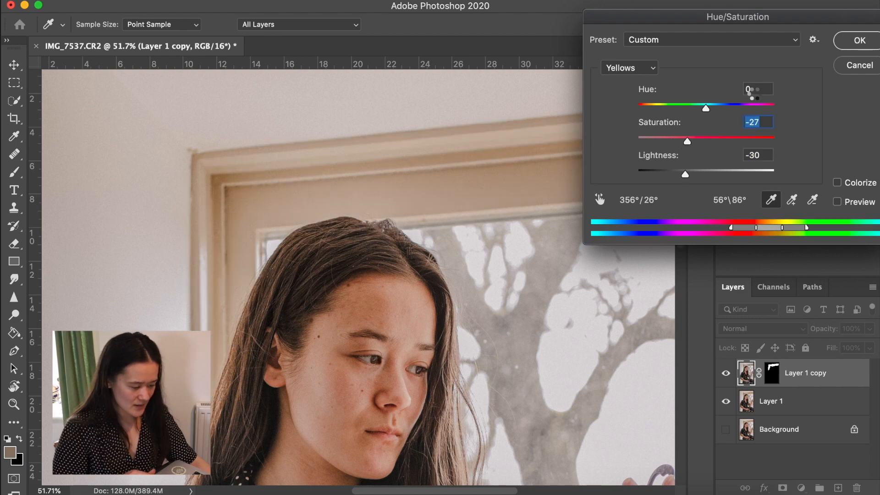
click(849, 42)
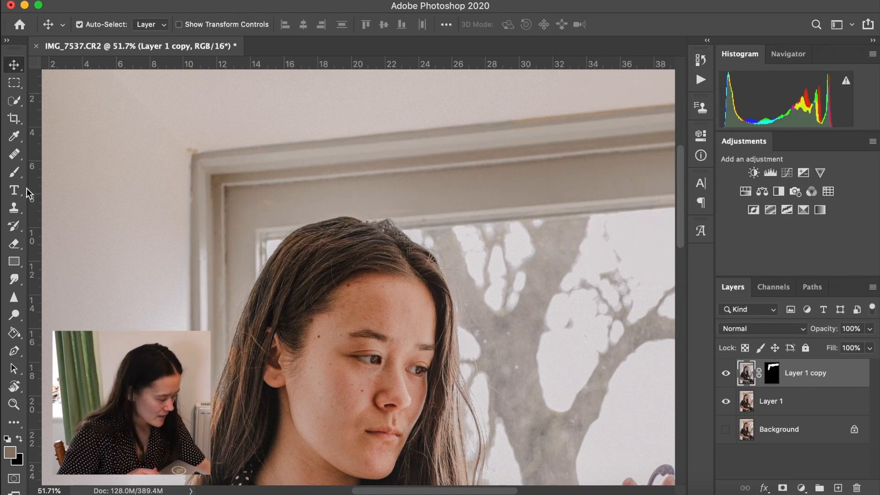
Paint white on the mask of Layer 1 copy over the woman's hair beside her face with the 191 px brush
click(14, 173)
click(772, 374)
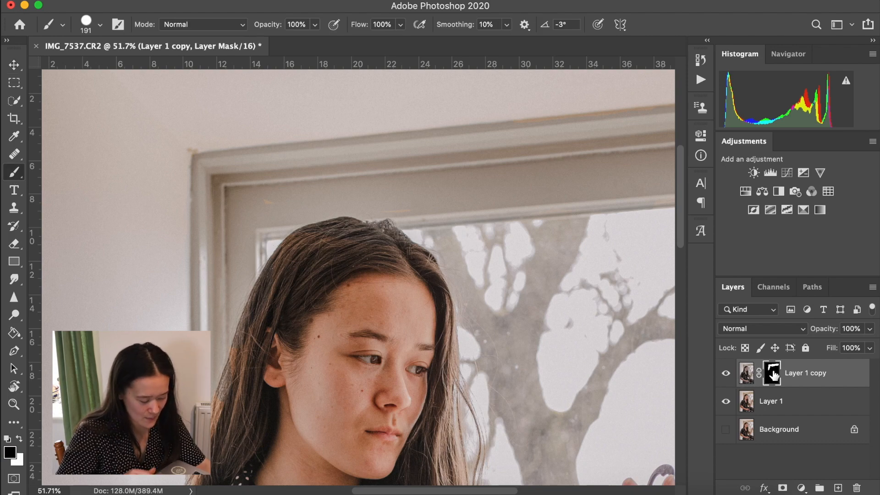
click(20, 439)
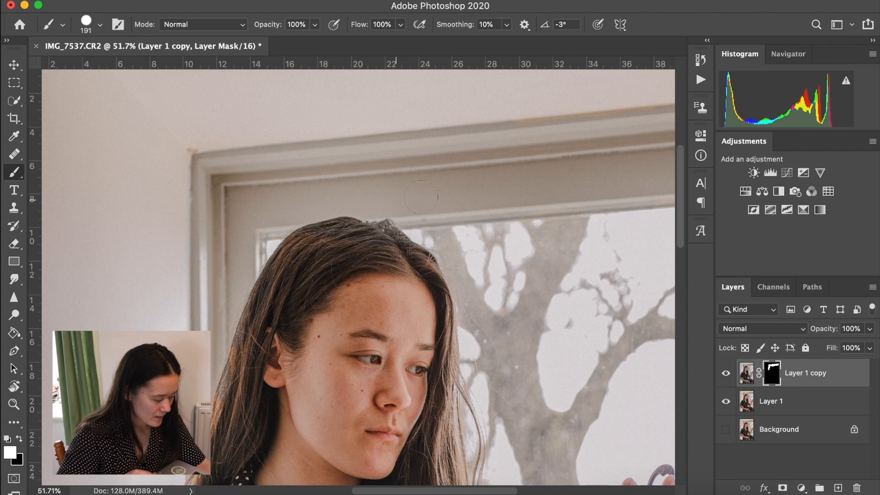
scroll(211, 172, down, 5)
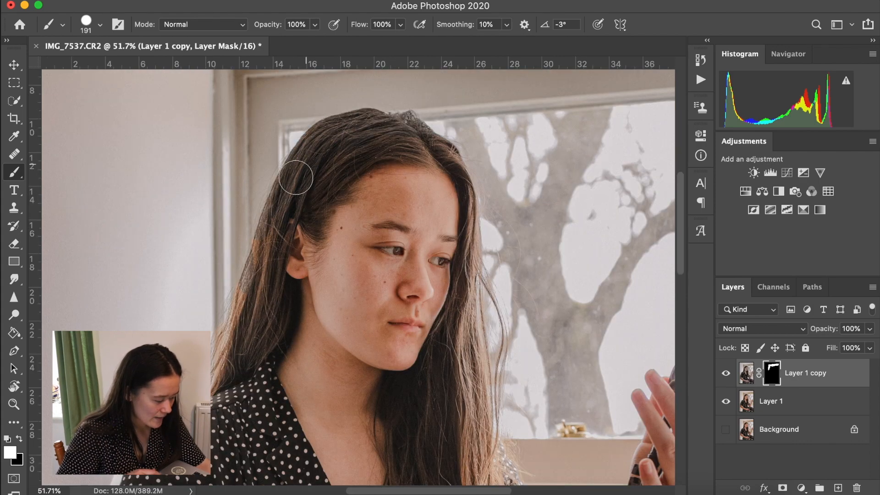
mouse_move(245, 297)
mouse_down()
mouse_move(223, 367)
mouse_move(236, 309)
mouse_move(239, 325)
mouse_move(253, 314)
mouse_move(261, 274)
mouse_up()
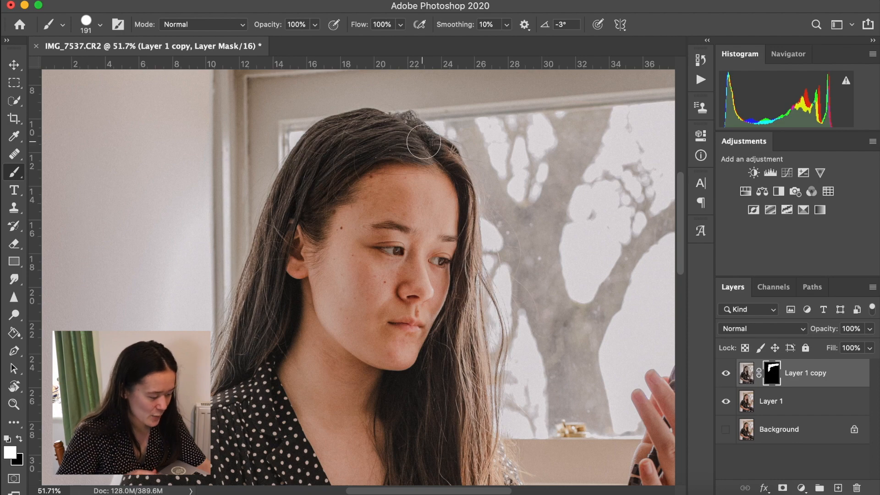
Reduce the brush to 99 px and paint white on the mask over the remaining hair
scroll(434, 149, up, 1)
key(bracketleft)
key(bracketleft)
key(bracketleft)
key(bracketleft)
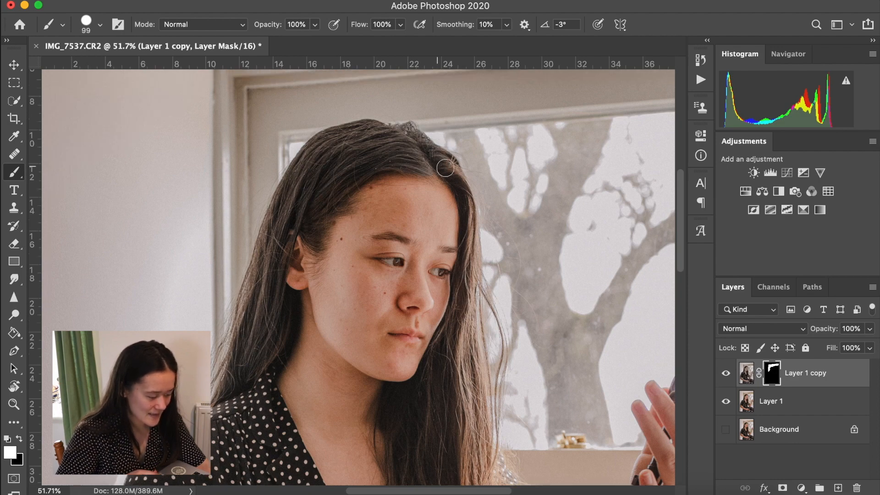
Compare the whole photo with and without Layer 1 copy
key(v)
key(super+0)
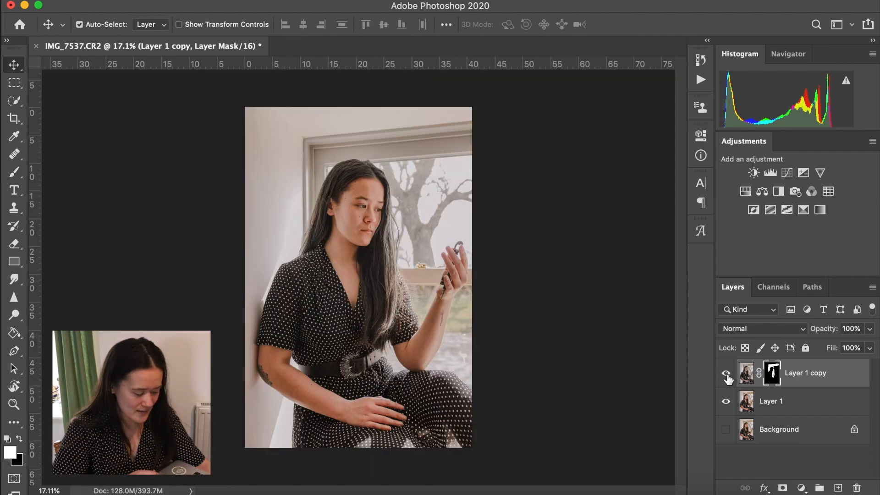
click(727, 376)
click(727, 375)
click(726, 376)
click(727, 376)
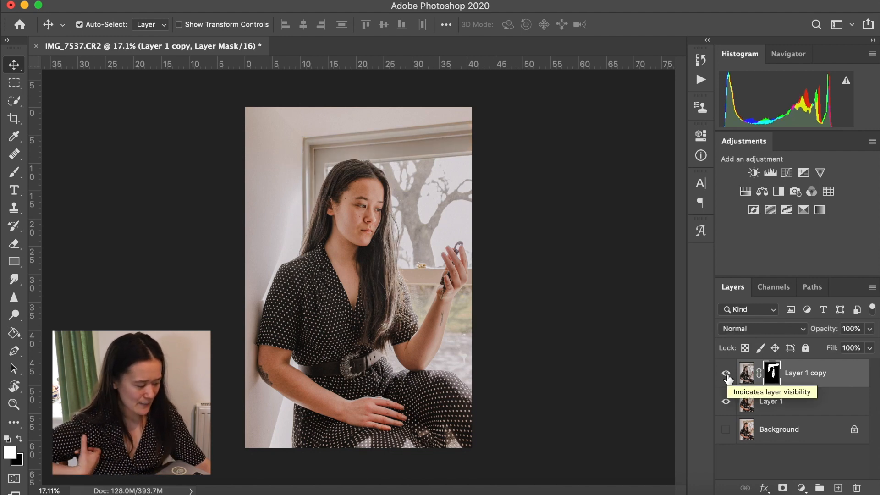
click(727, 376)
click(727, 376)
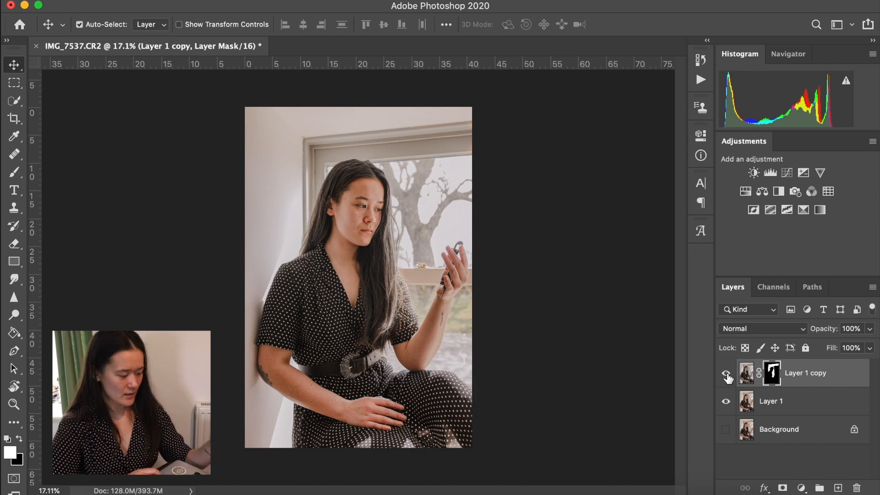
click(727, 376)
click(727, 376)
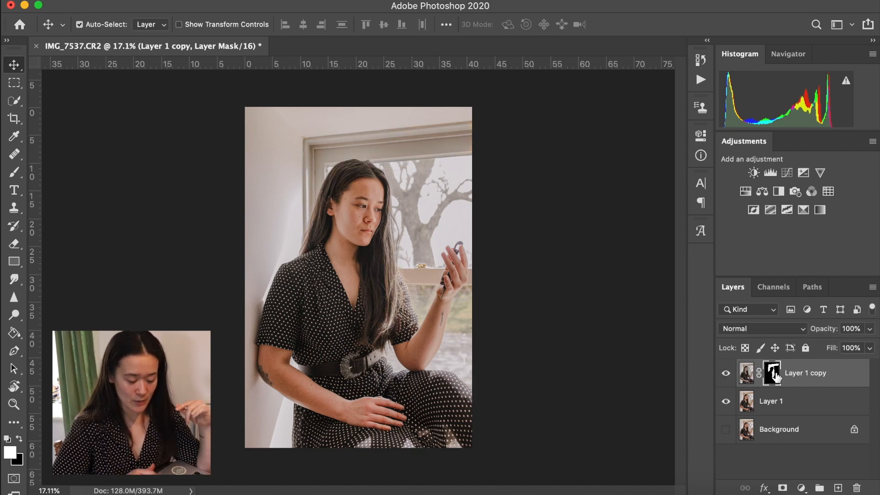
Choose a grey foreground colour and paint the mask over the long lower hair with the 99 px brush to soften the desaturation
scroll(648, 349, up, 5)
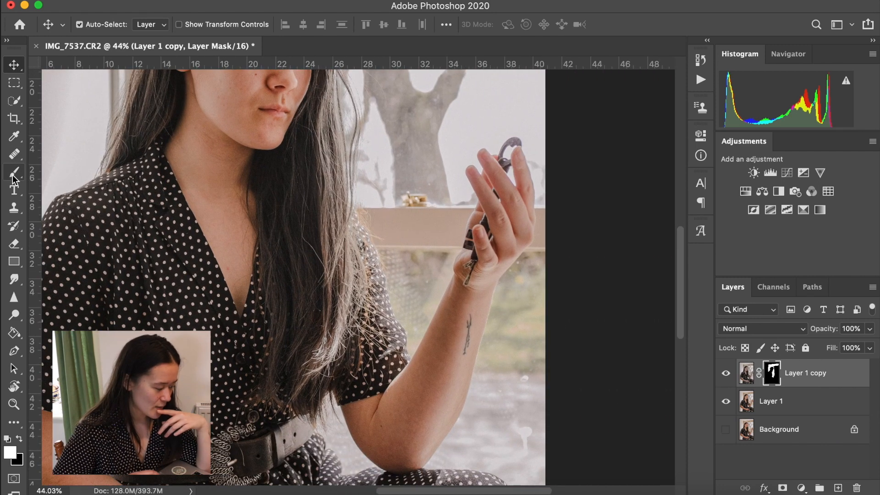
click(13, 174)
click(10, 453)
drag(519, 138, 498, 76)
key(Return)
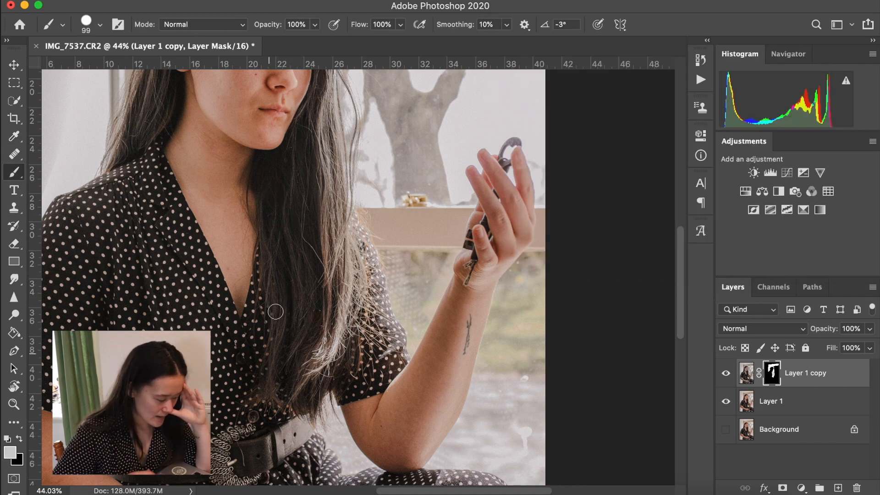
drag(280, 195, 327, 207)
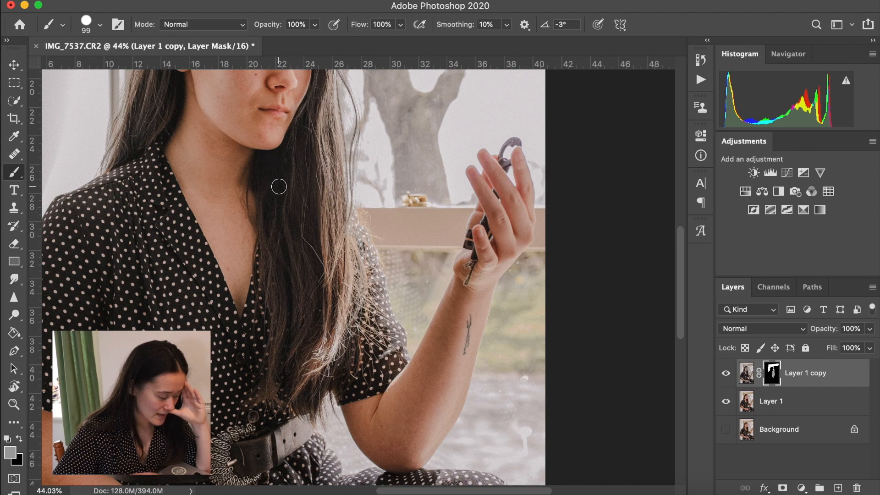
Set the foreground colour to the darker grey 5e5d5d and paint the mask over the hair beside the face with the 99 px brush
scroll(281, 190, up, 10)
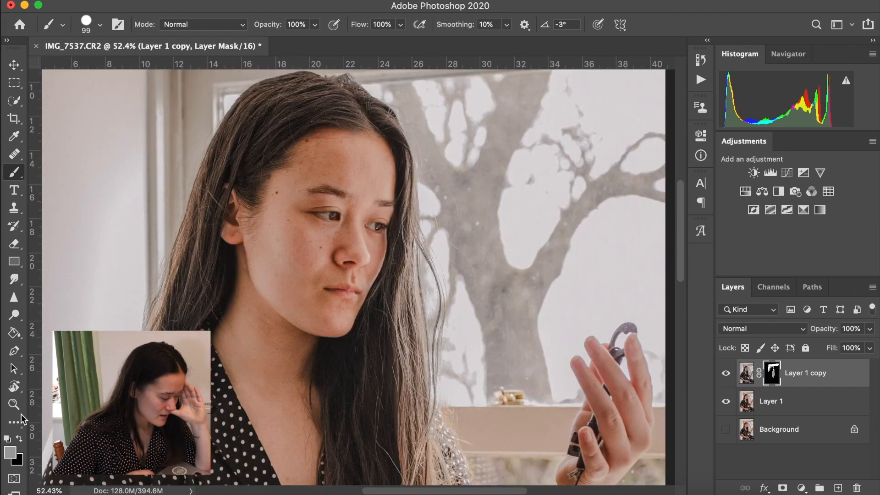
click(12, 453)
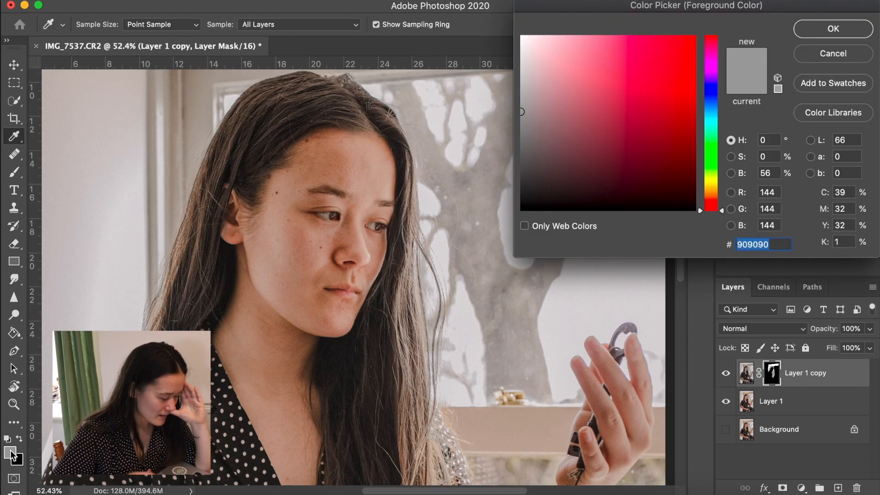
click(520, 149)
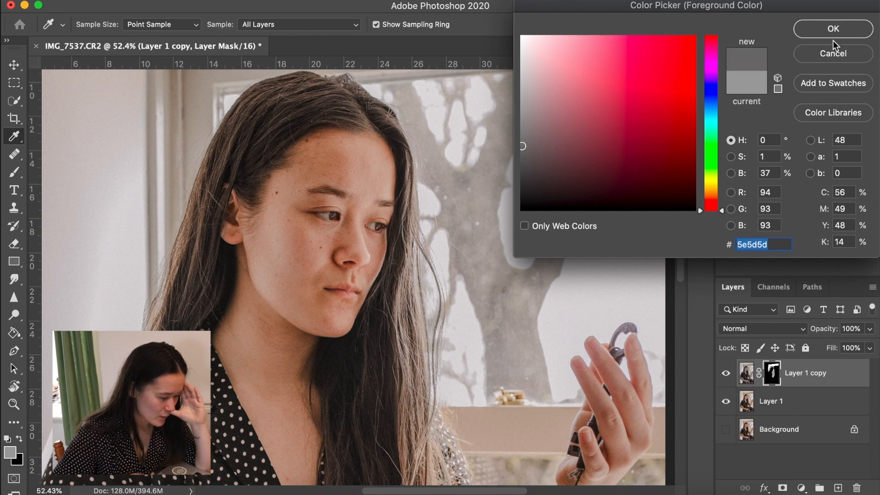
click(832, 39)
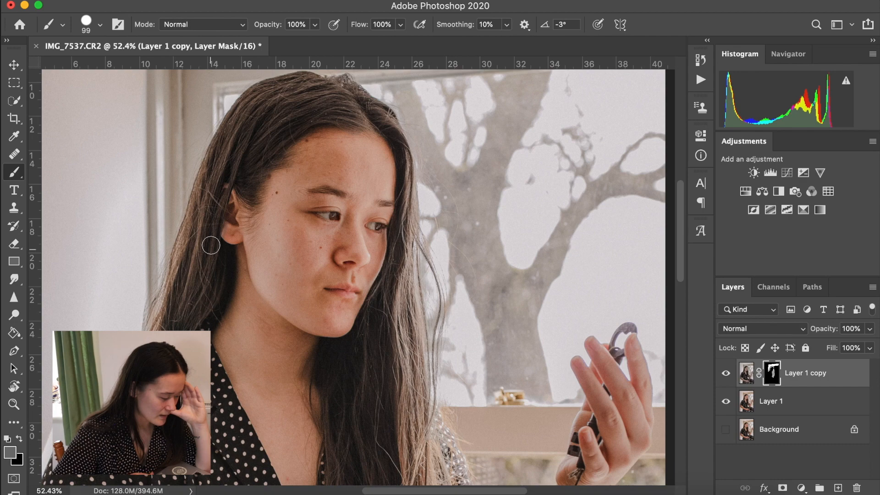
Restore the default painting colours and paint white on the mask over the missed yellow patches of the upper window frame
scroll(364, 261, down, 5)
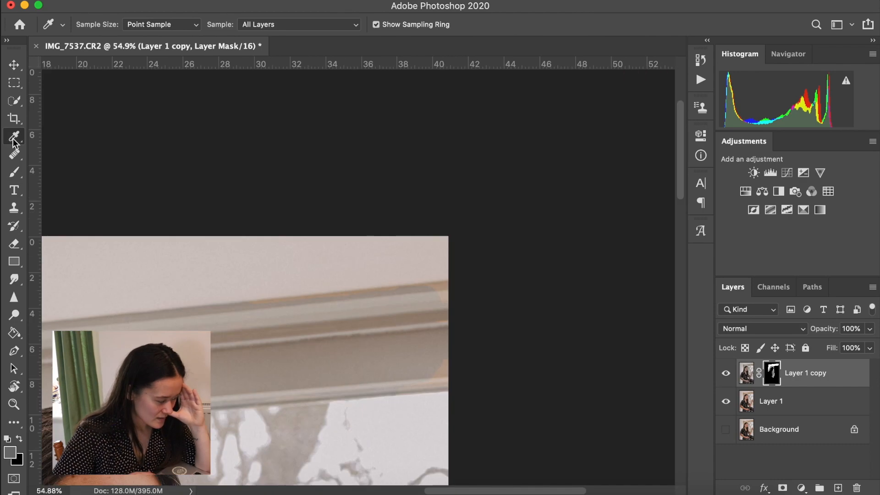
click(17, 177)
click(7, 439)
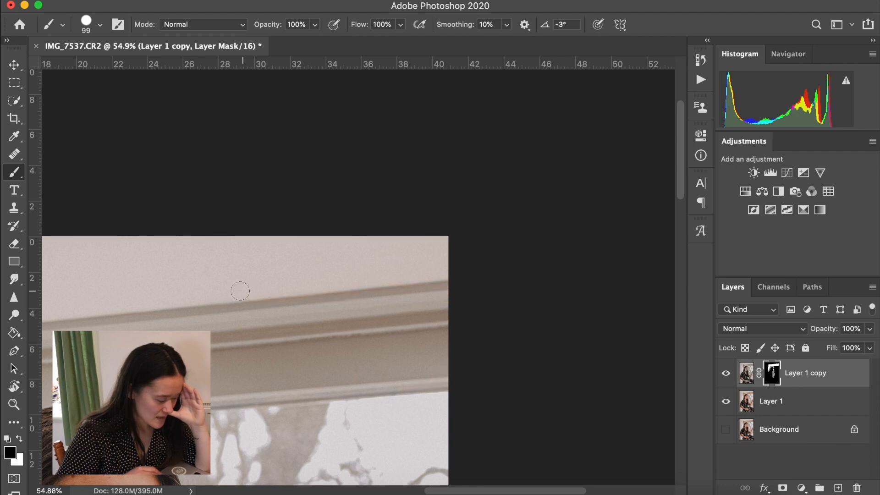
Set the brush to 444 px with 34% hardness and touch up the mask along the upper window frame, switching between black and white
right_click(333, 226)
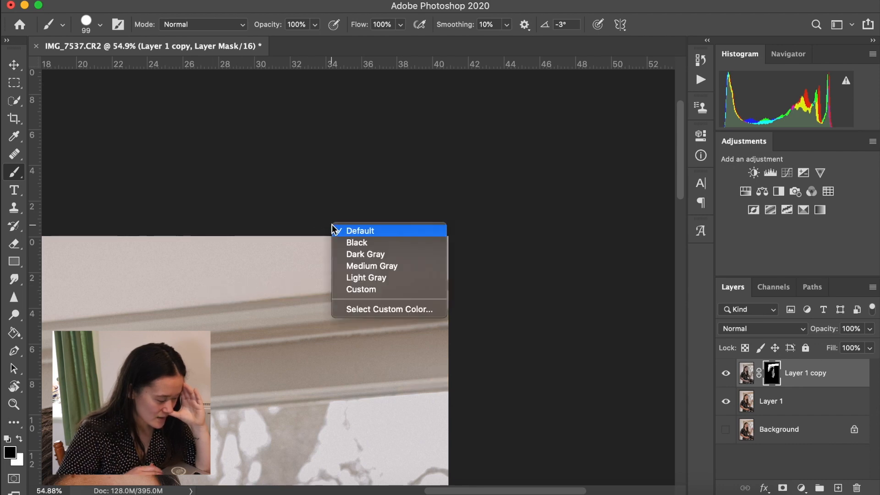
right_click(277, 253)
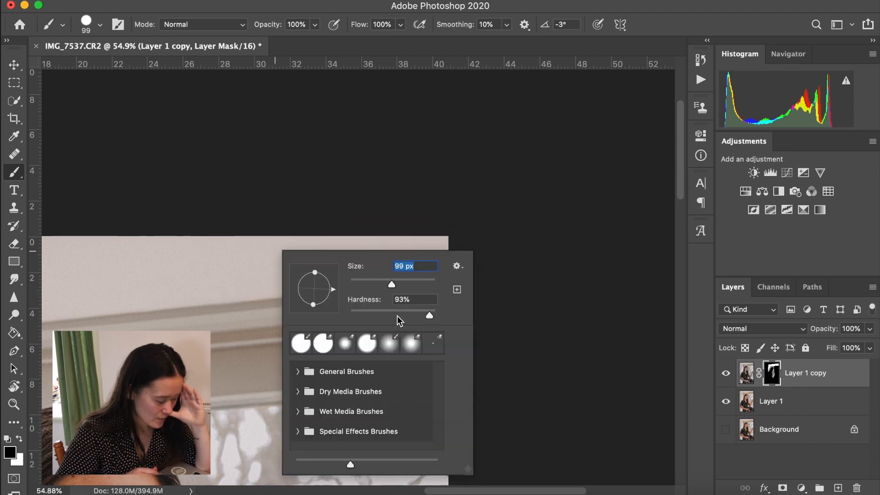
click(380, 316)
click(402, 284)
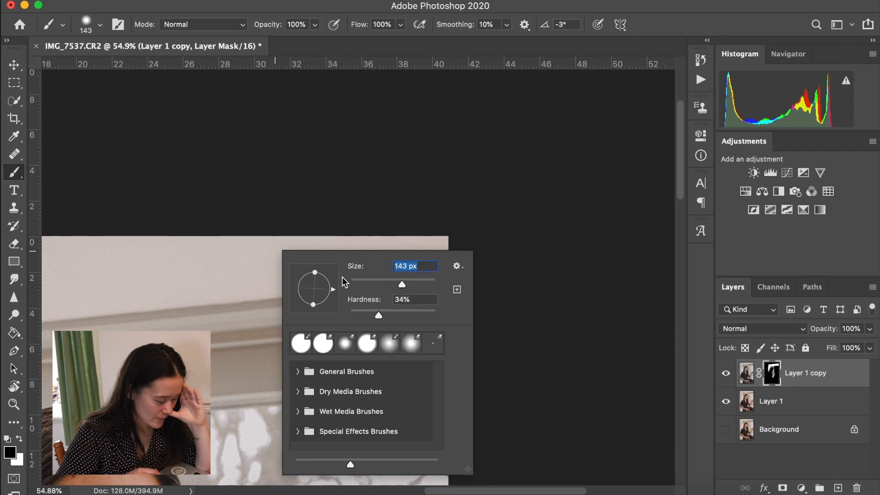
key(Return)
right_click(247, 239)
text(444)
key(Return)
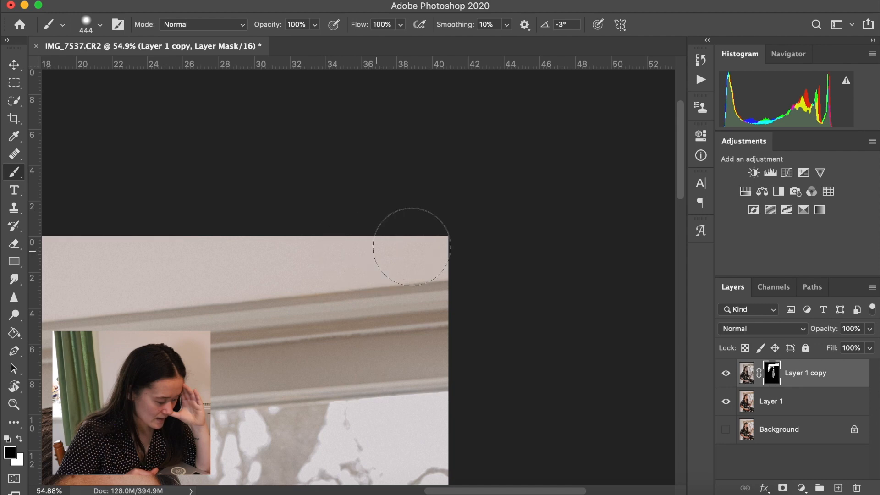
key(x)
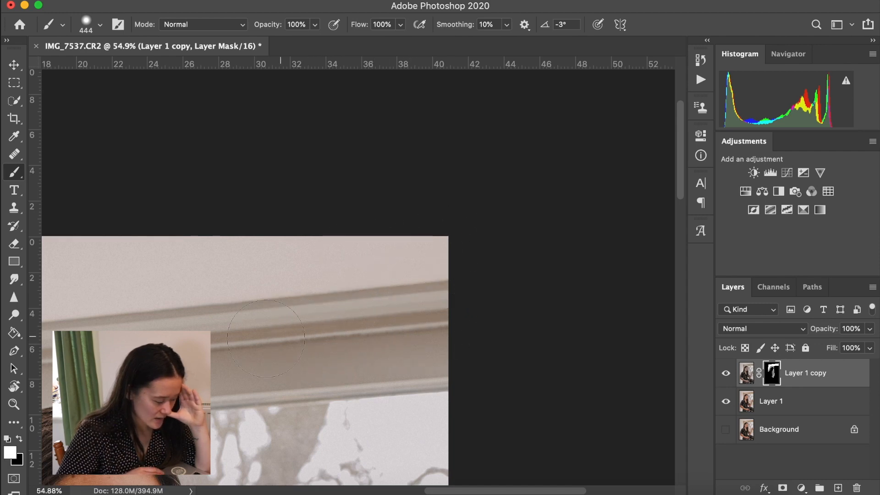
Raise the brush hardness to 100% and paint black on the mask over the wall above the window frame
right_click(347, 261)
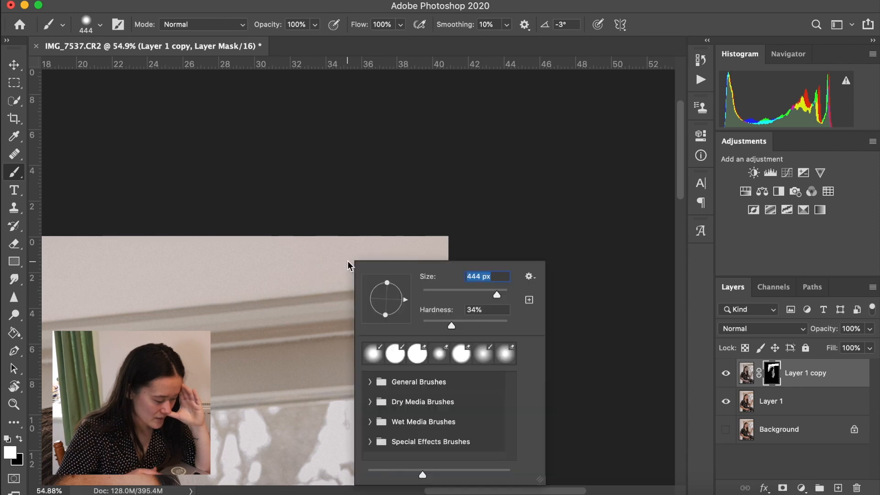
drag(450, 323, 529, 323)
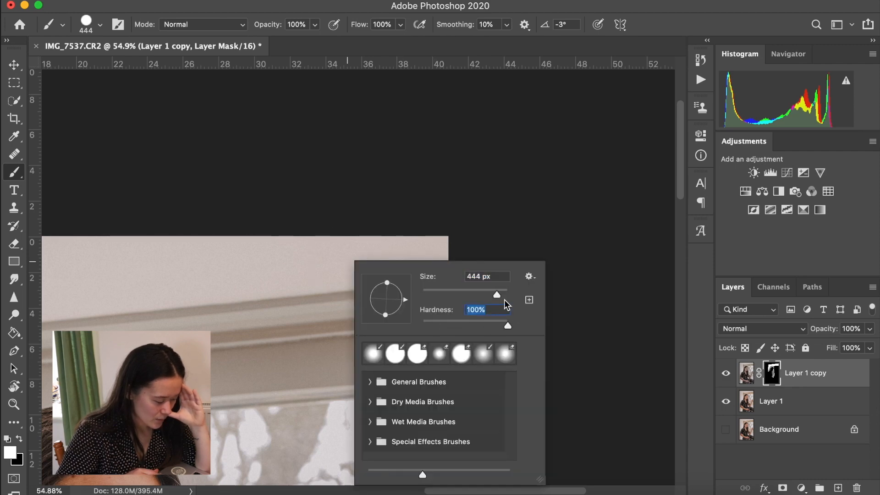
click(13, 443)
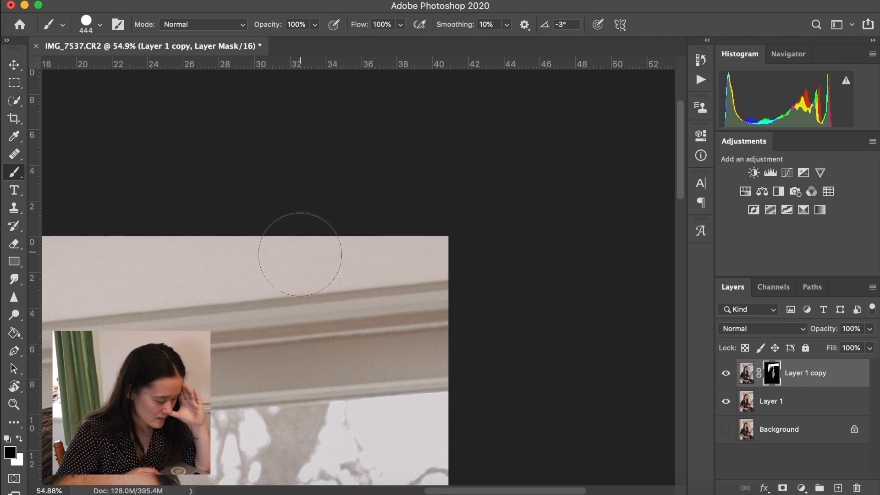
Lower the brush hardness to 22% and paint white on the mask along the yellowish upper edge of the window frame
scroll(442, 285, up, 6)
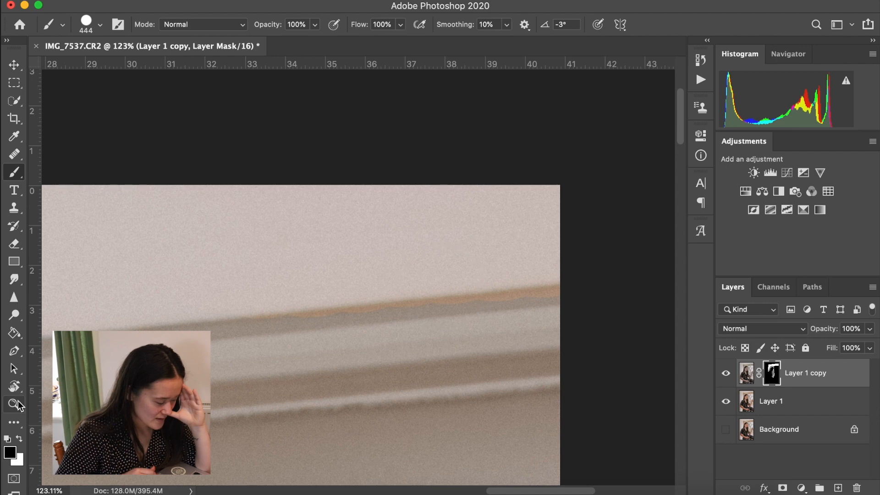
right_click(192, 273)
click(276, 335)
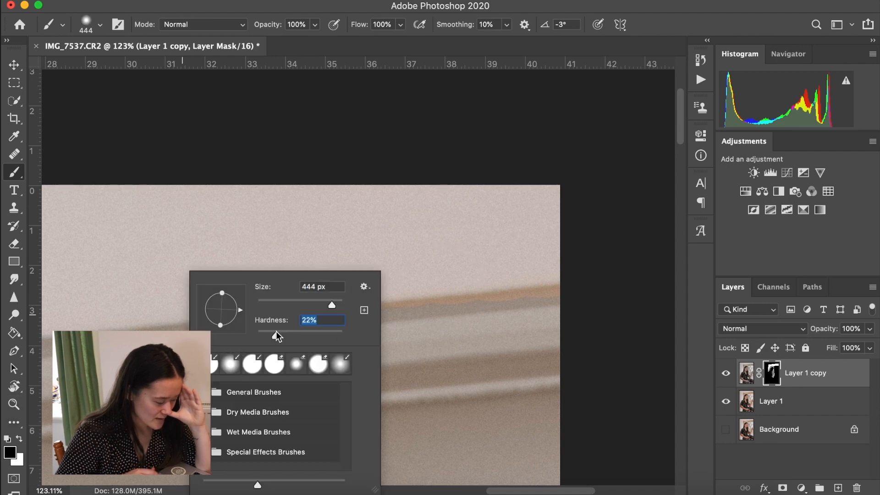
click(18, 440)
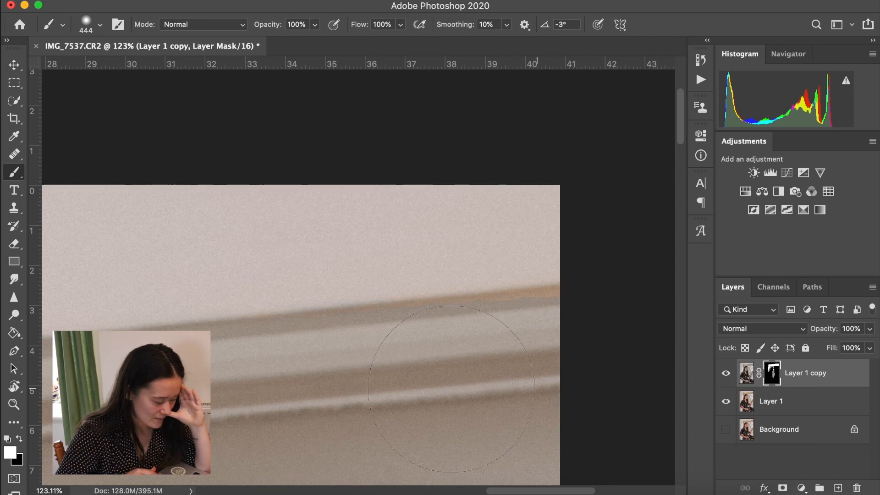
key(x)
Compare the full photo with and without Layer 1 copy to check the desaturated window frame and hair
key(super+0)
key(v)
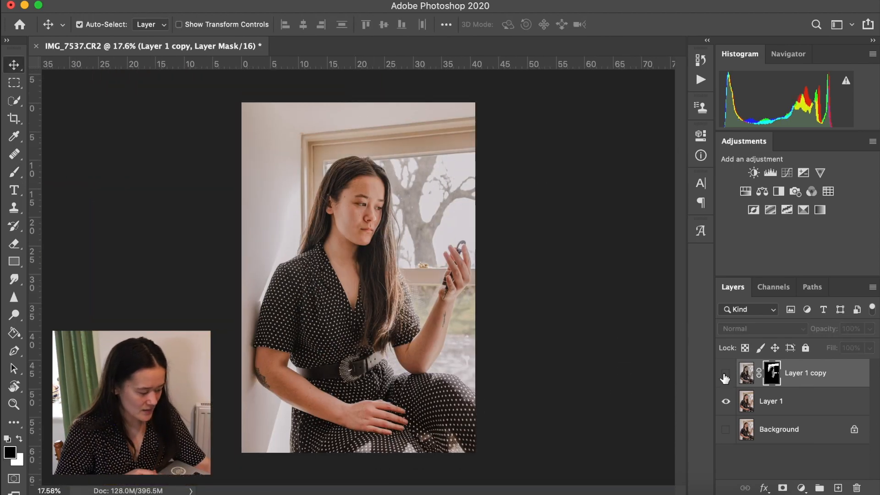
click(725, 375)
click(725, 375)
click(725, 375)
click(725, 375)
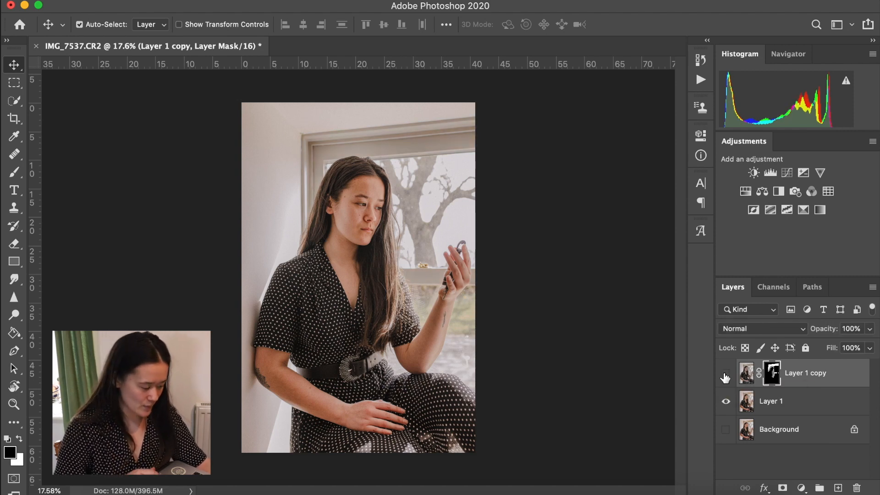
click(725, 375)
click(725, 375)
click(725, 375)
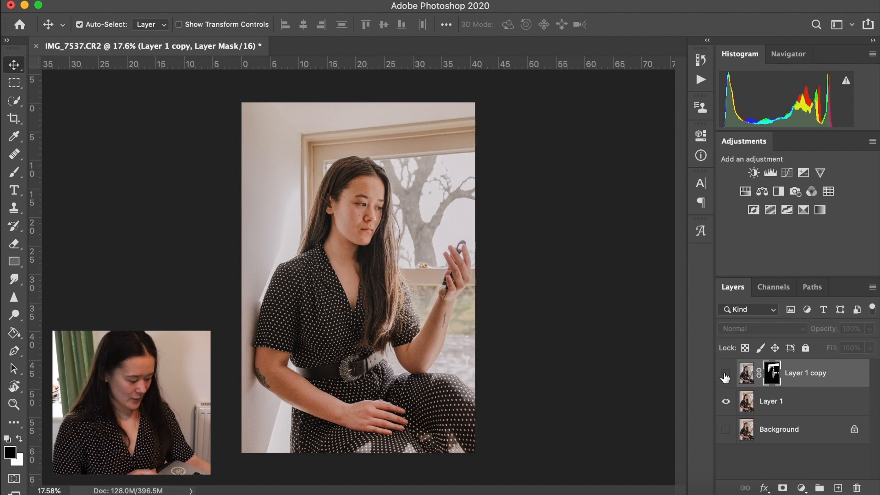
click(725, 375)
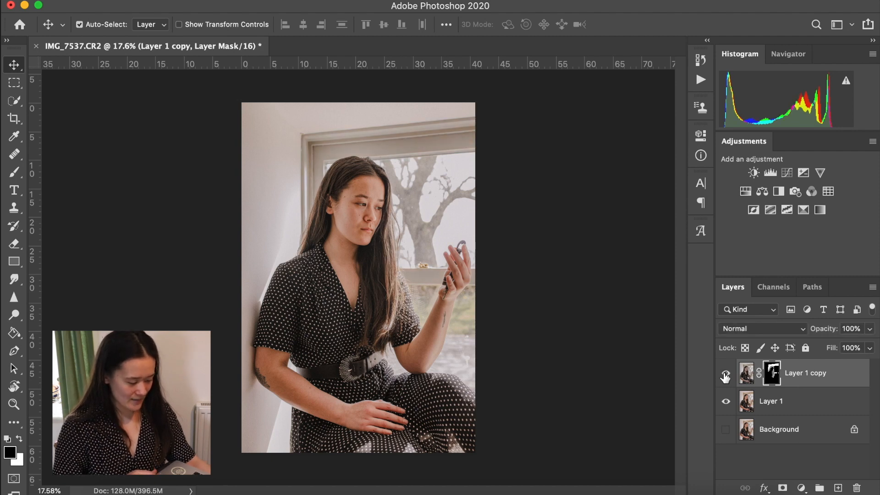
Add a mask to Layer 1 copy 2 and paint black over the window frame and hair with an enlarged brush at 22% hardness
key(super+2)
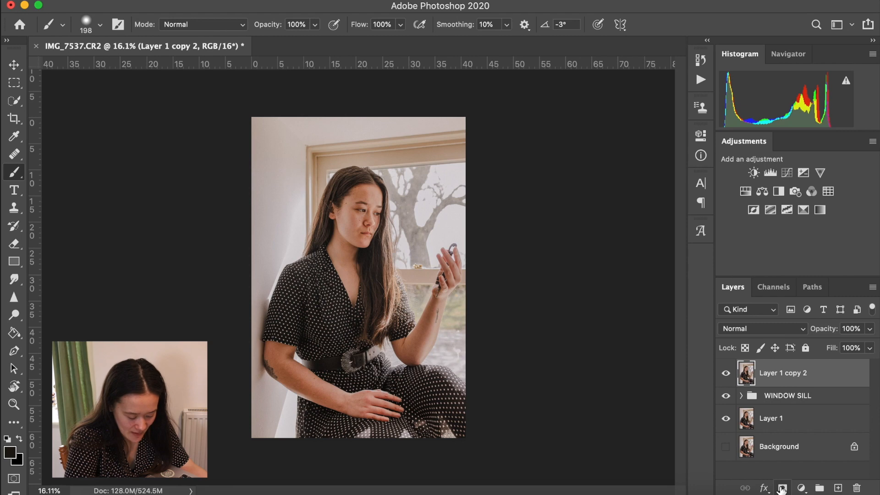
click(782, 488)
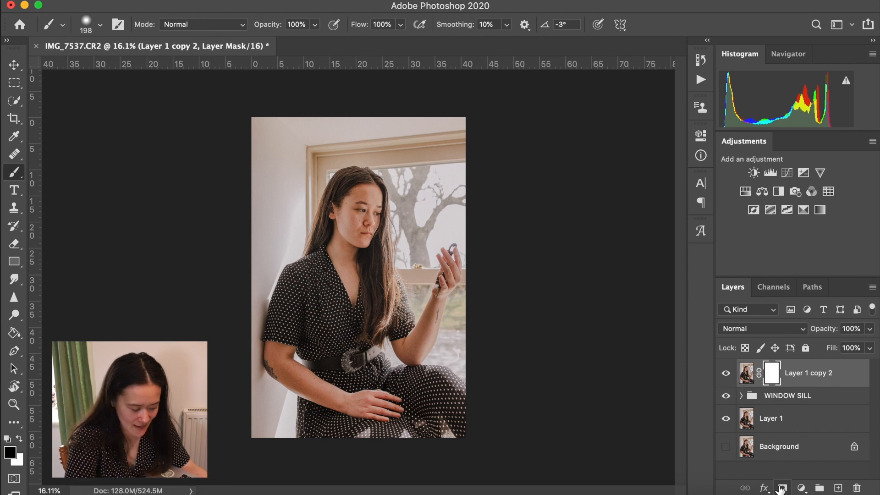
right_click(344, 155)
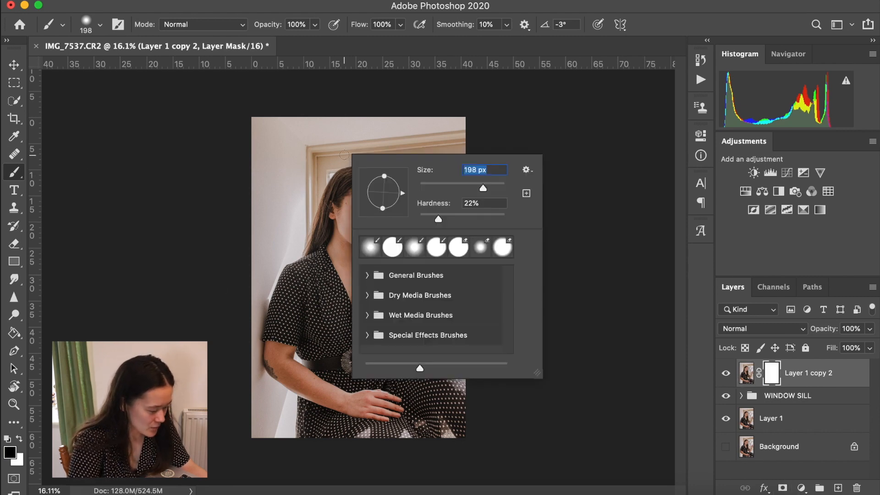
click(490, 188)
click(360, 145)
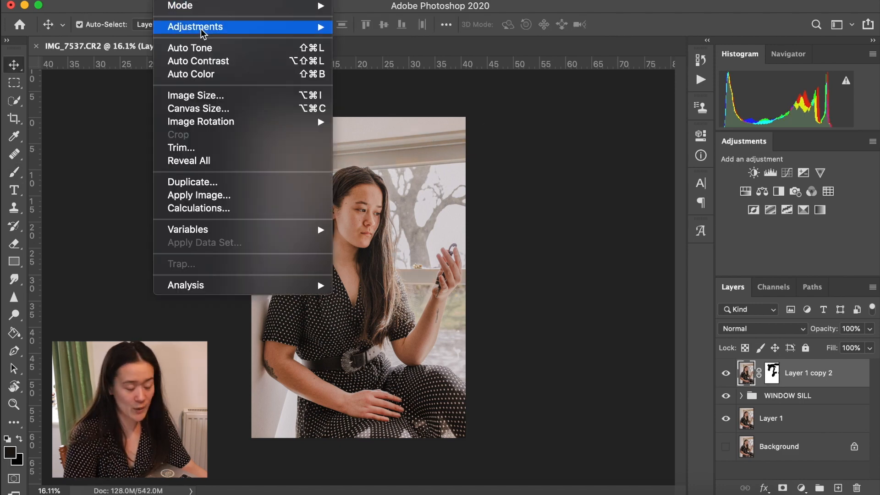
Open a Hue/Saturation adjustment for the image of Layer 1 copy 2
mouse_move(201, 32)
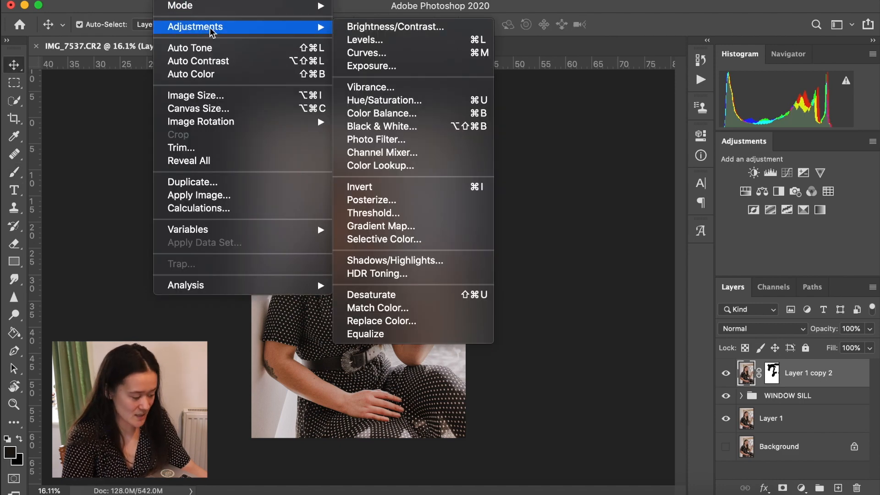
click(375, 100)
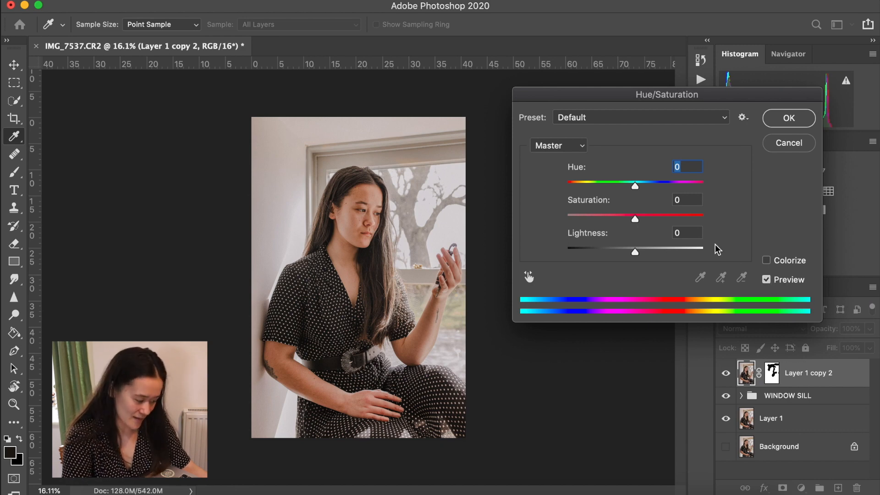
Try a Yellows hue of -8 and experiment with shifting the Master hue of Layer 1 copy 2
click(566, 146)
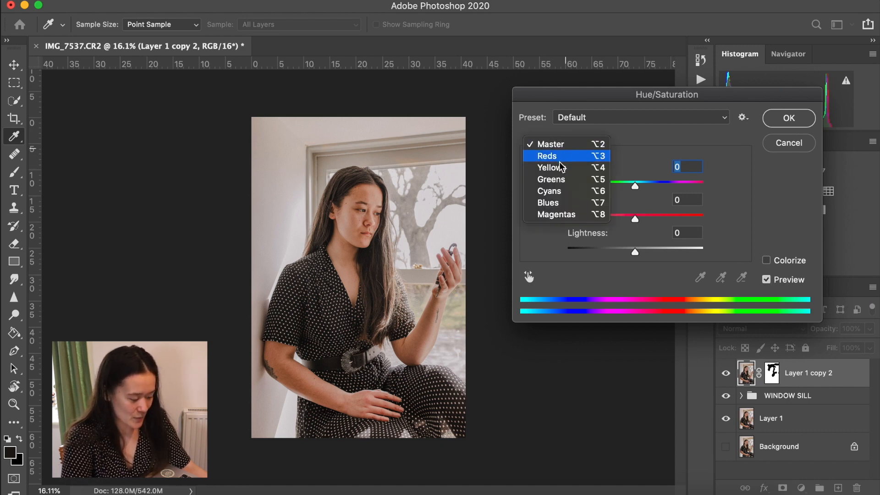
key(Return)
click(374, 197)
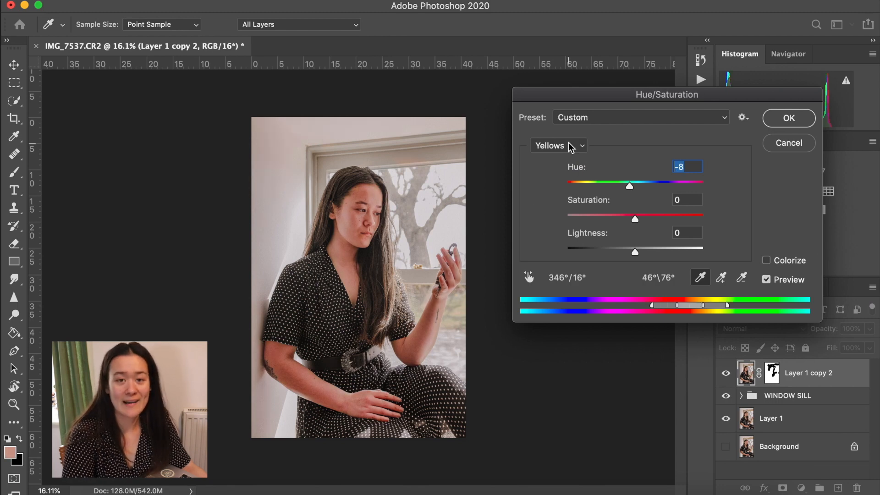
click(571, 147)
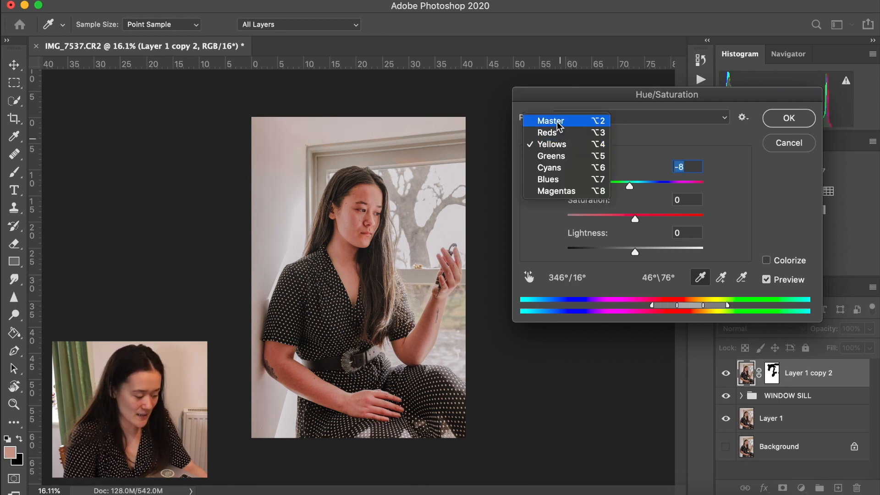
click(558, 122)
drag(611, 184, 636, 182)
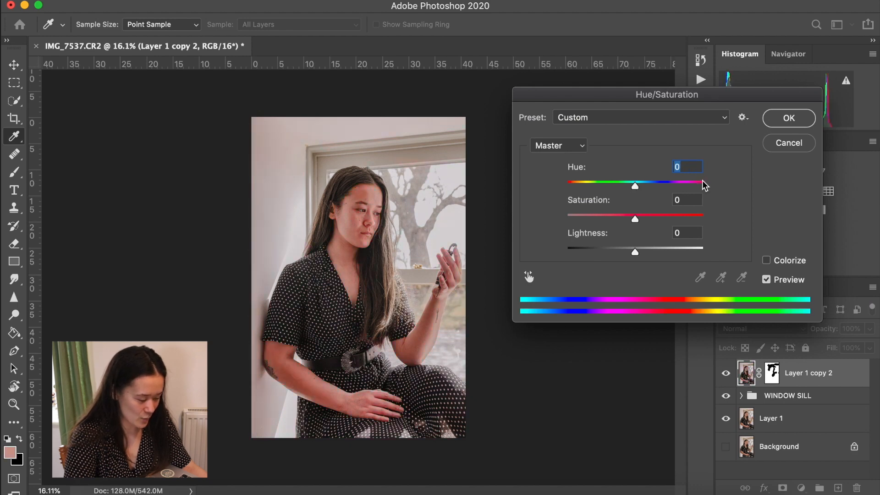
Set the Yellows of Layer 1 copy 2 to hue -3, saturation -6 and lightness +5, and switch the preview off to compare
click(546, 151)
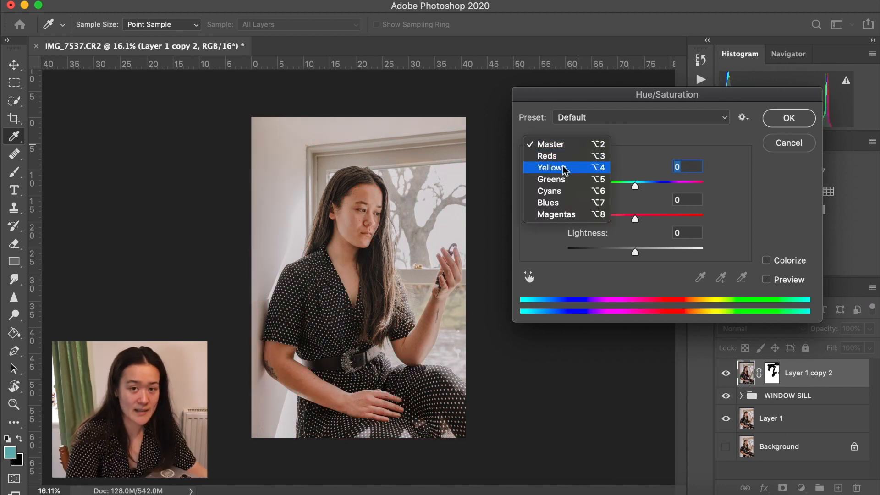
click(563, 170)
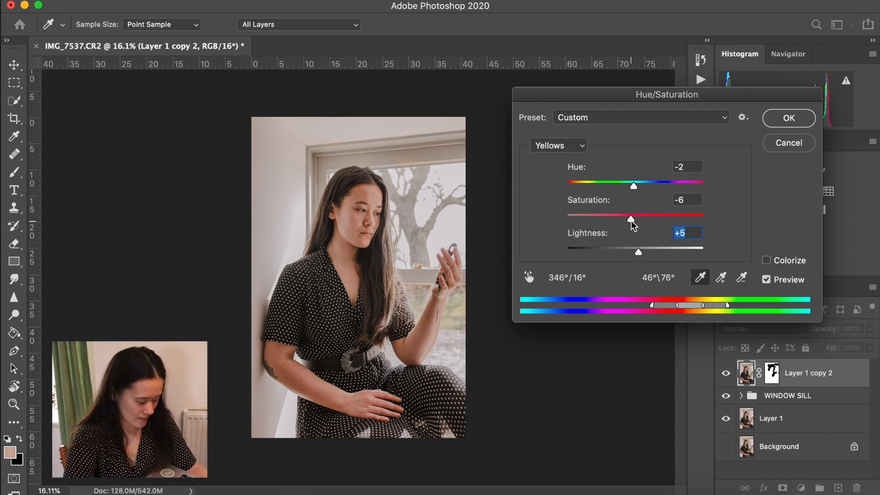
key(shift+Tab)
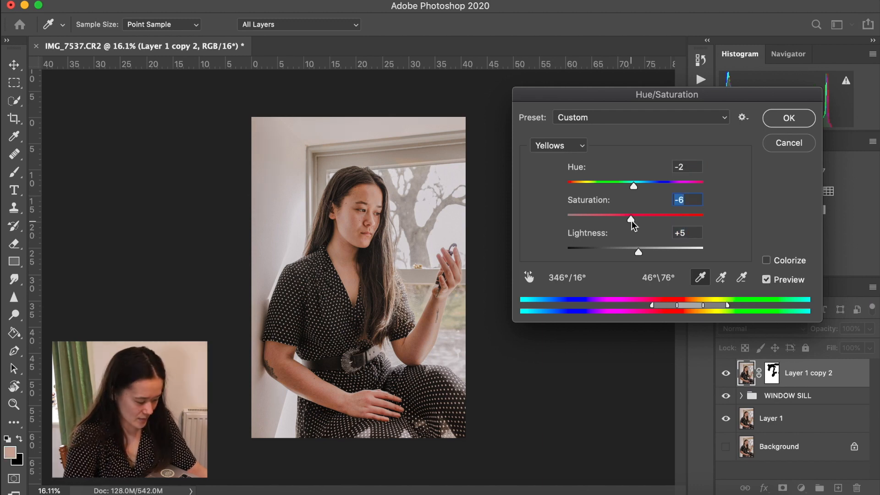
click(633, 186)
drag(632, 186, 634, 186)
click(766, 279)
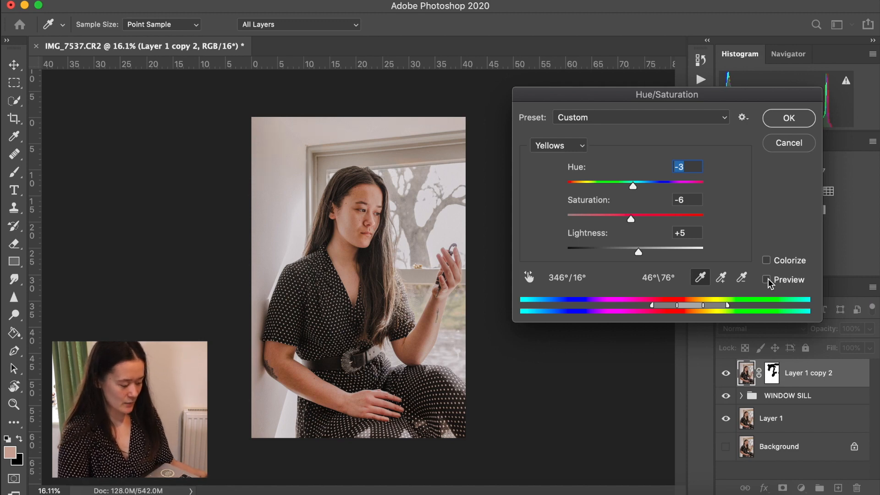
Re-enable the preview, apply the Hue/Saturation adjustment, and ready a black 348-pixel brush on the mask of Layer 1 copy 2
click(767, 279)
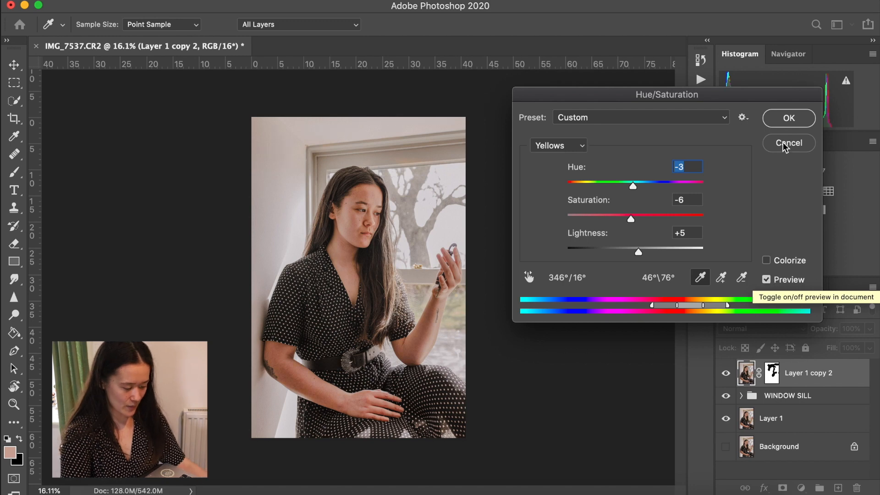
click(786, 118)
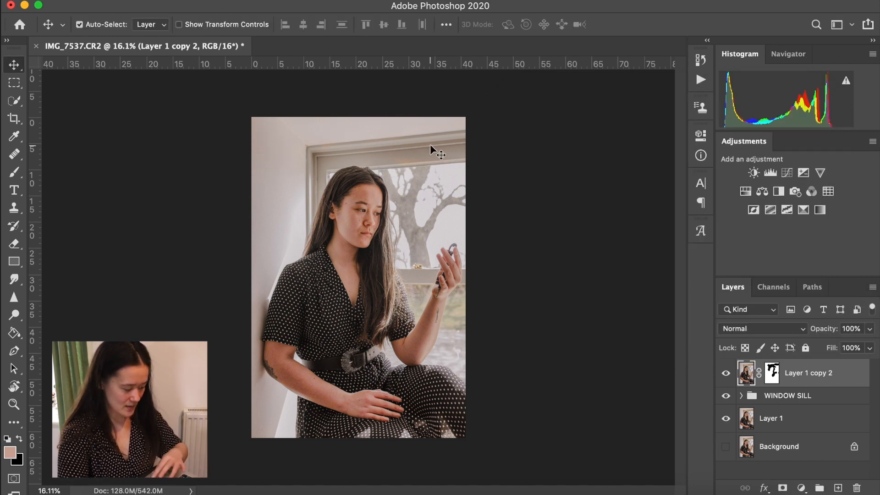
scroll(422, 158, up, 3)
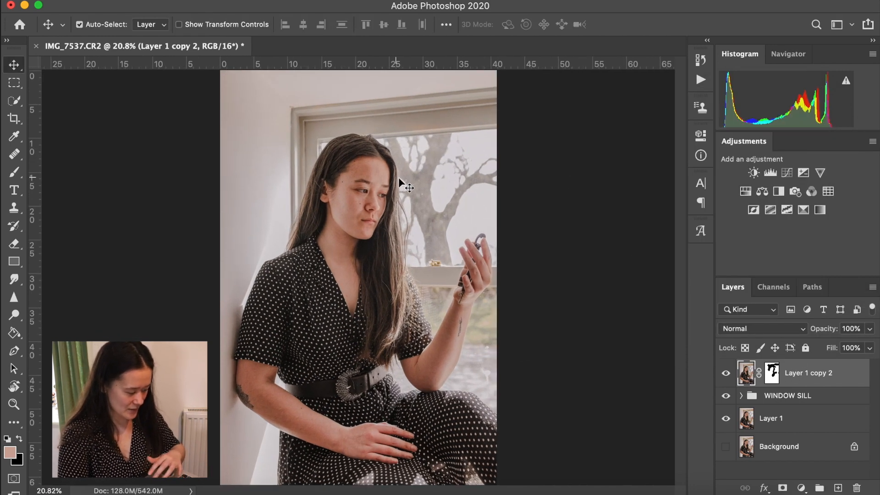
click(774, 376)
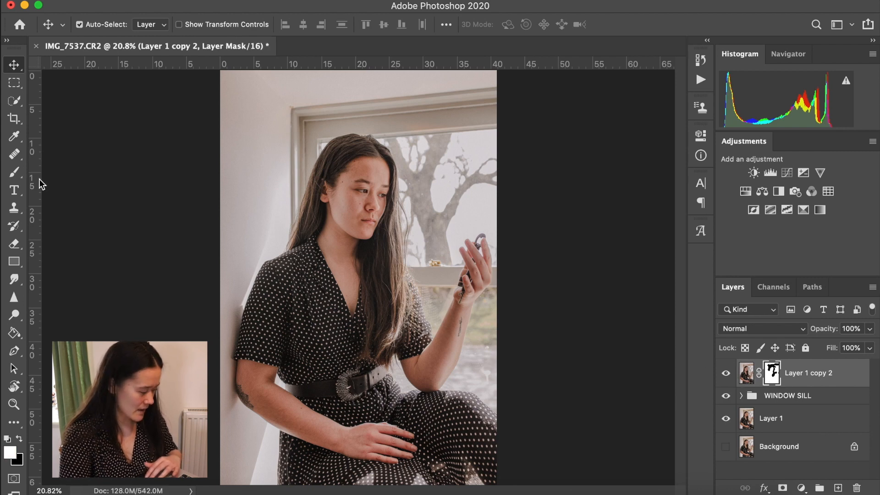
key(b)
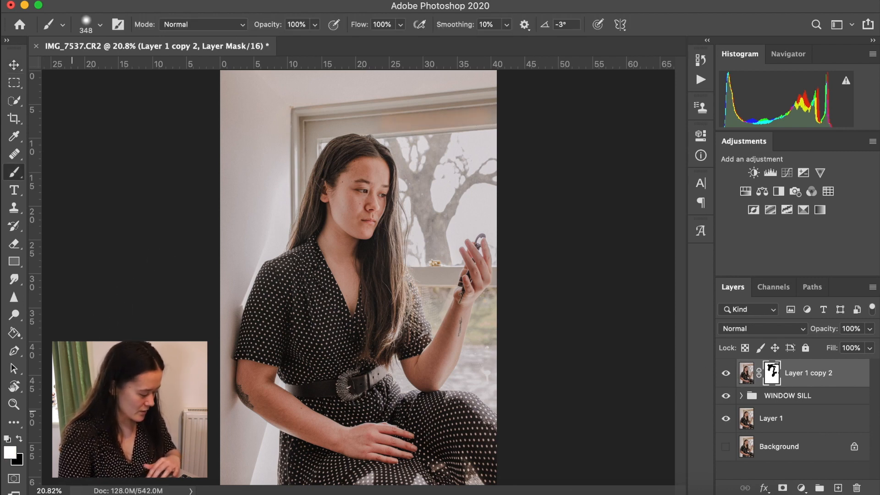
click(21, 440)
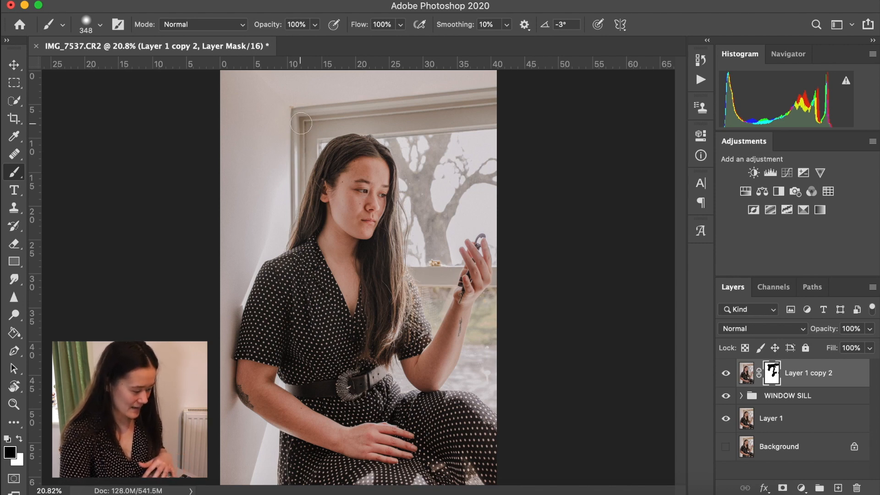
Toggle the visibility of Layer 1 copy 2 and the WINDOW SILL group to compare the photo with and without the corrections
click(725, 373)
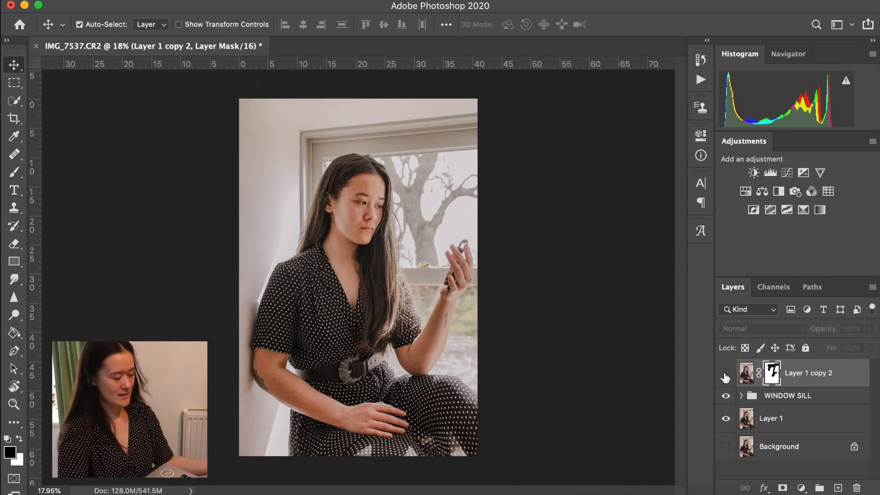
click(725, 395)
click(726, 395)
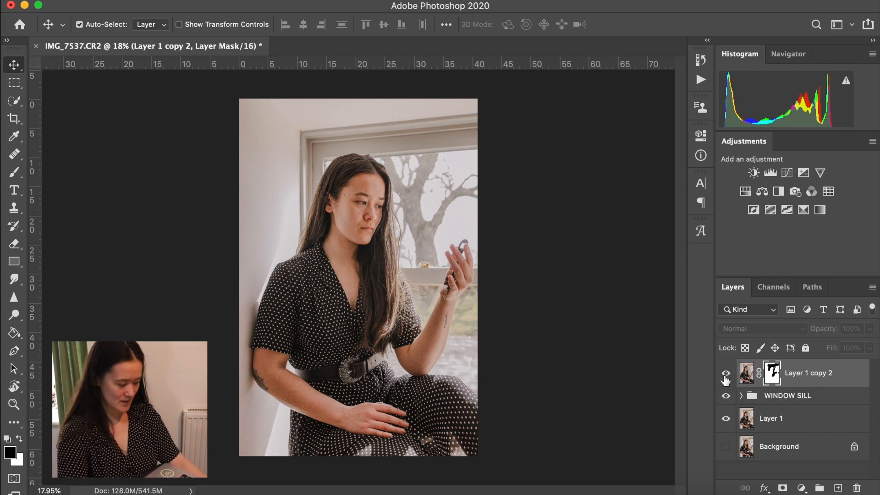
click(725, 376)
click(725, 376)
click(725, 376)
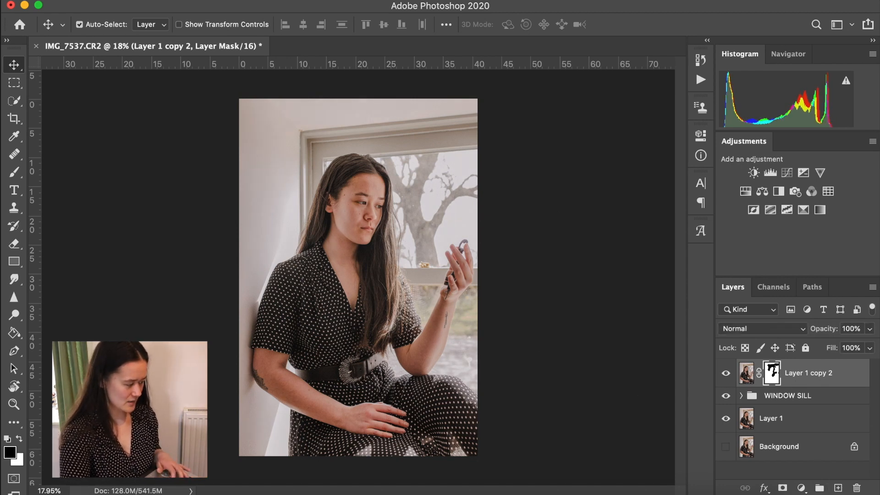
Apply a midtone Color Balance of -3, +2, +3 to the image of Layer 1 copy 2 and compare it with the layer hidden
click(746, 374)
click(139, 2)
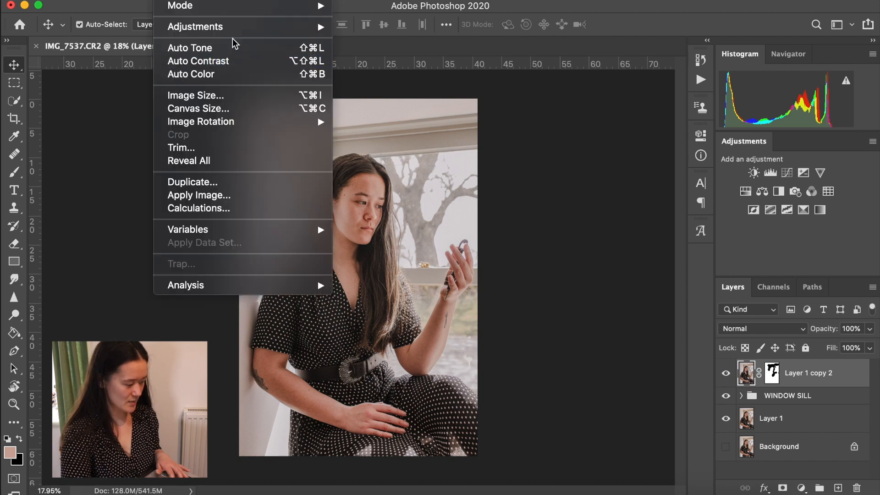
mouse_move(249, 32)
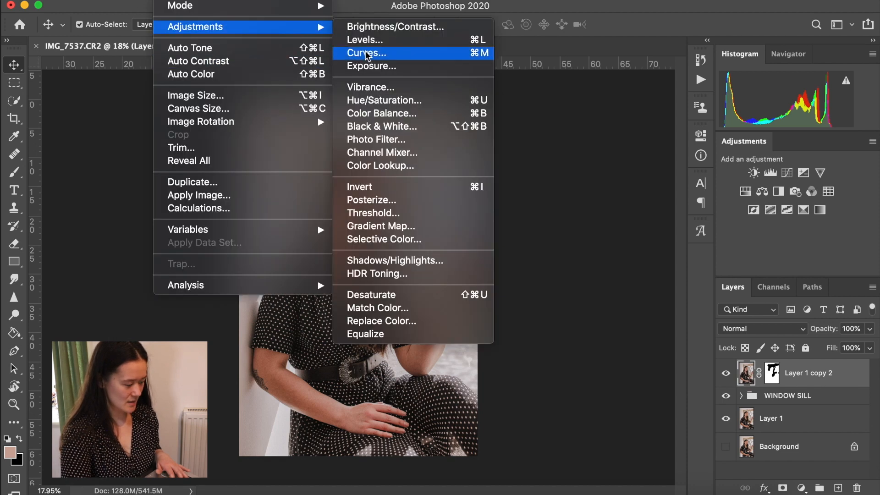
click(404, 114)
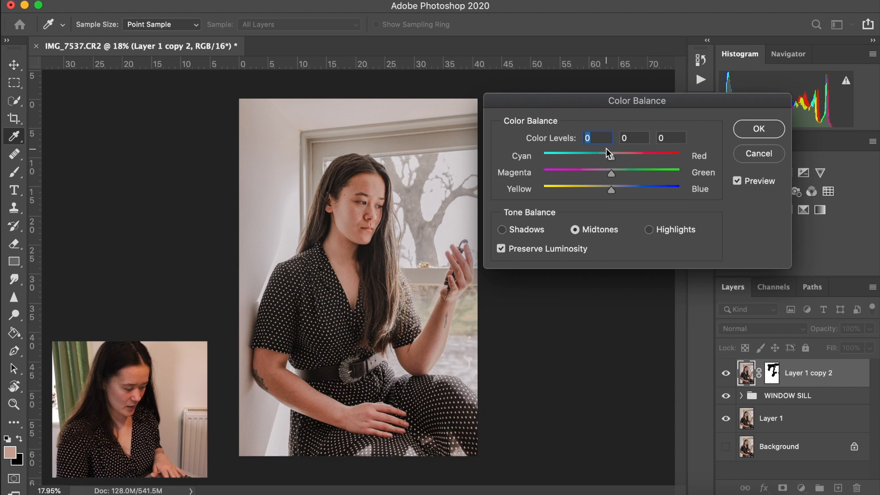
drag(613, 156, 613, 191)
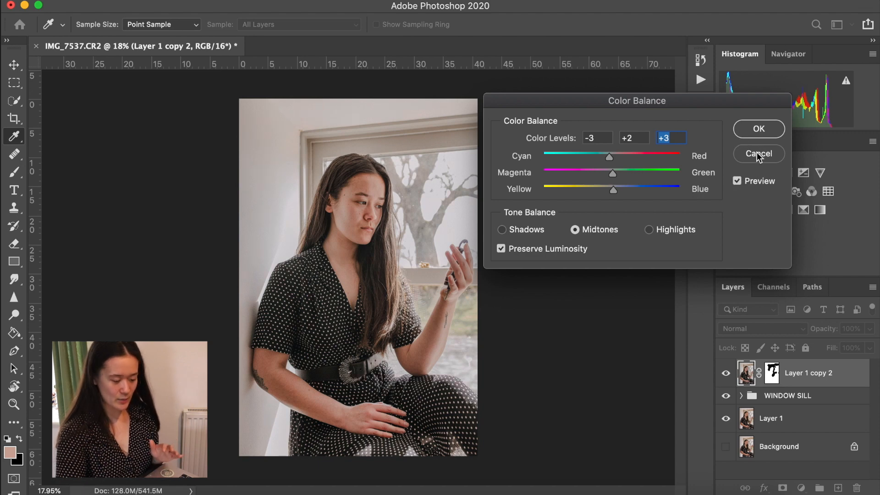
click(757, 131)
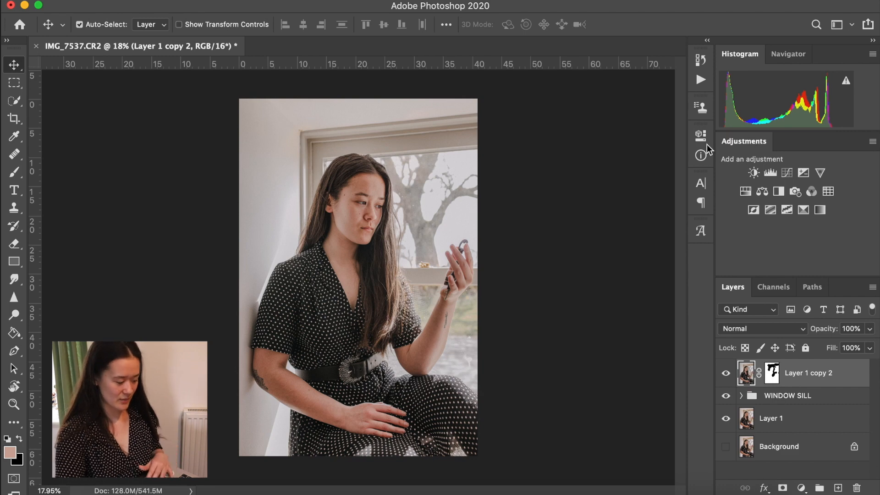
click(726, 374)
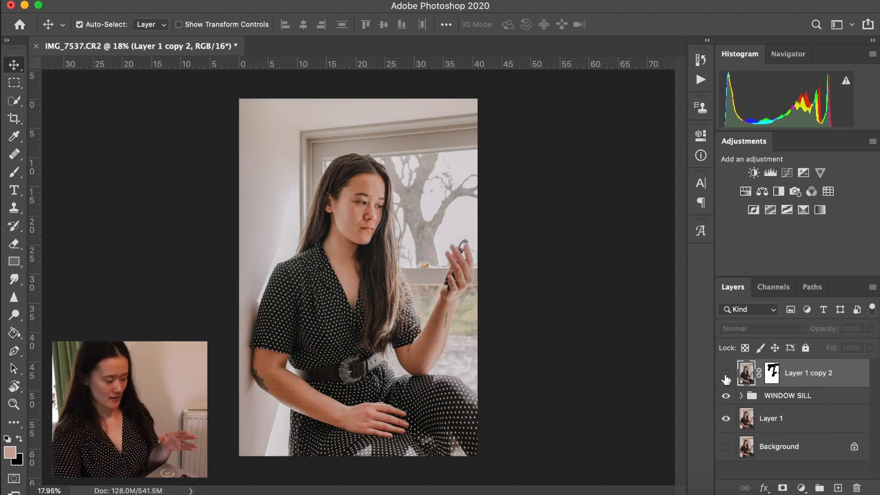
click(726, 374)
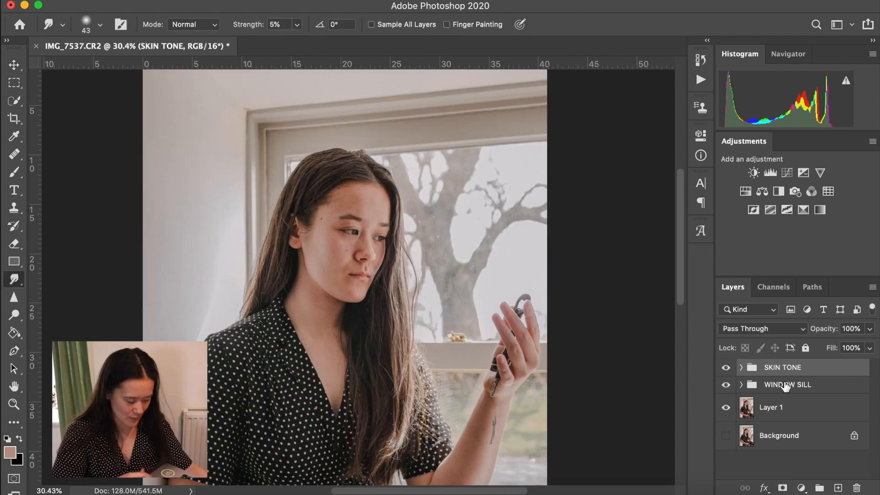
Merge the SKIN TONE and WINDOW SILL groups into one layer and compare the photo with that layer hidden and shown
shift+click(786, 385)
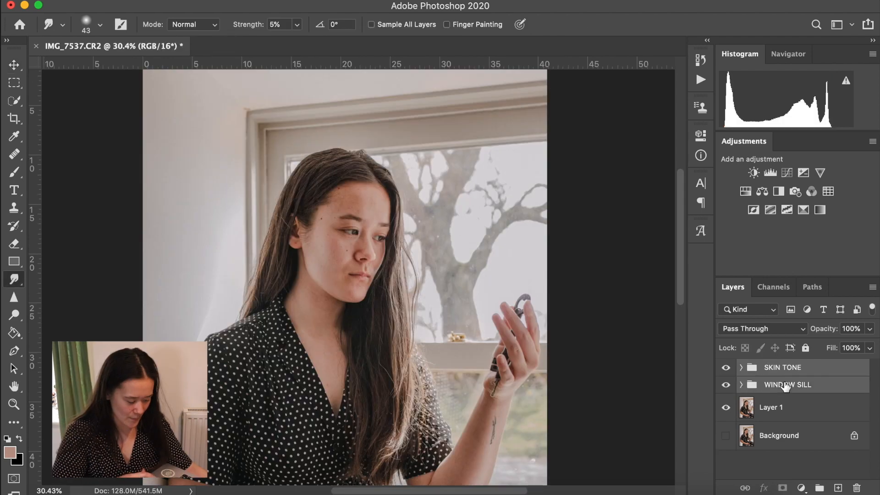
right_click(786, 385)
scroll(747, 441, down, 10)
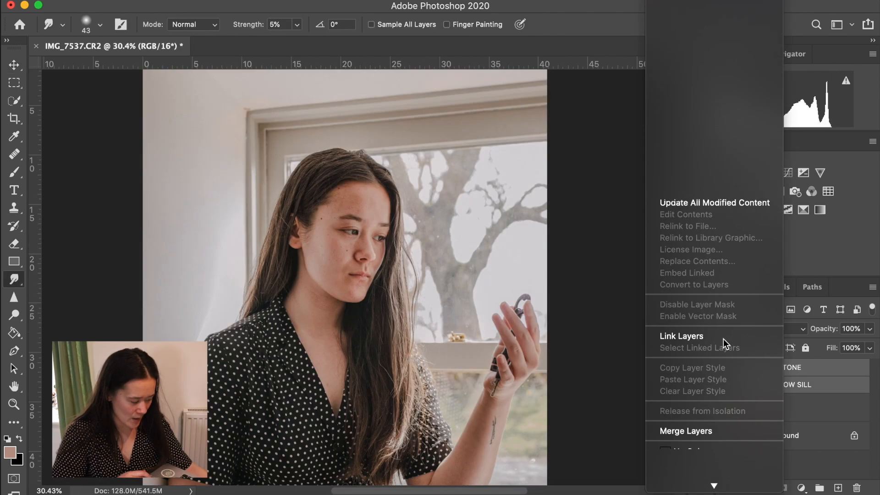
click(704, 373)
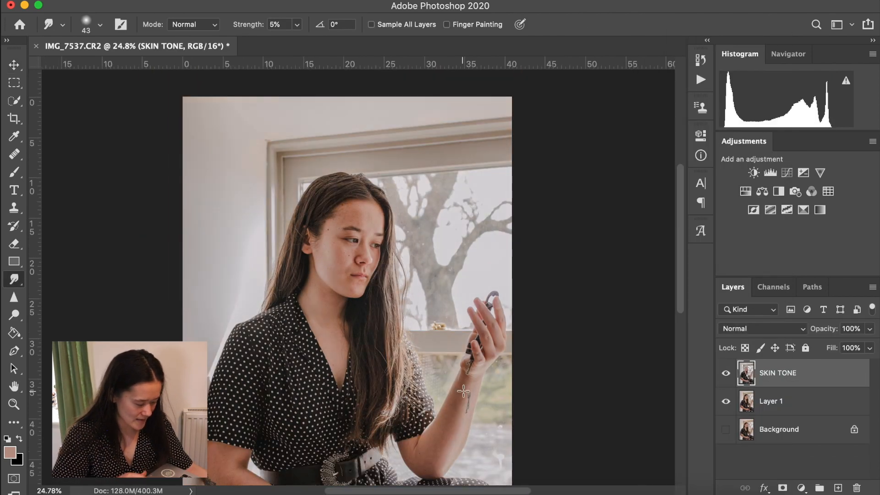
scroll(463, 390, down, 3)
scroll(463, 390, down, 2)
click(731, 373)
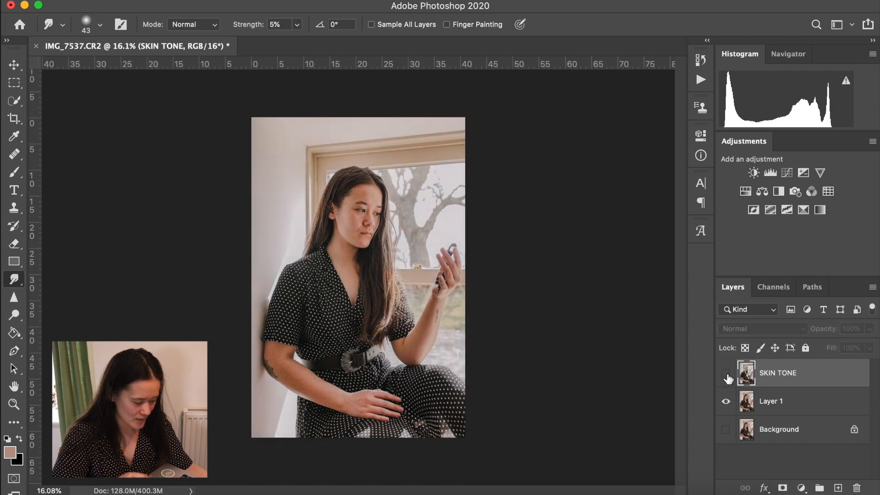
click(731, 373)
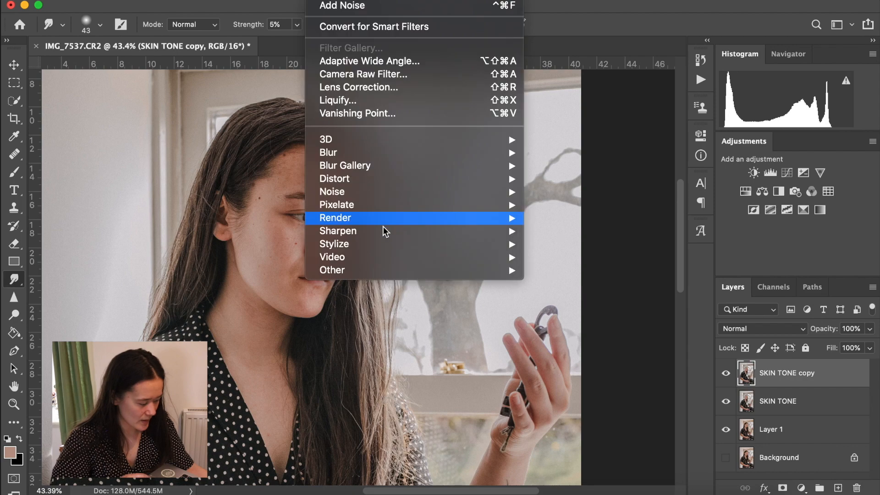
Apply a Gaussian Blur with a radius of 5.8 pixels to the SKIN TONE copy layer
mouse_move(472, 151)
click(564, 203)
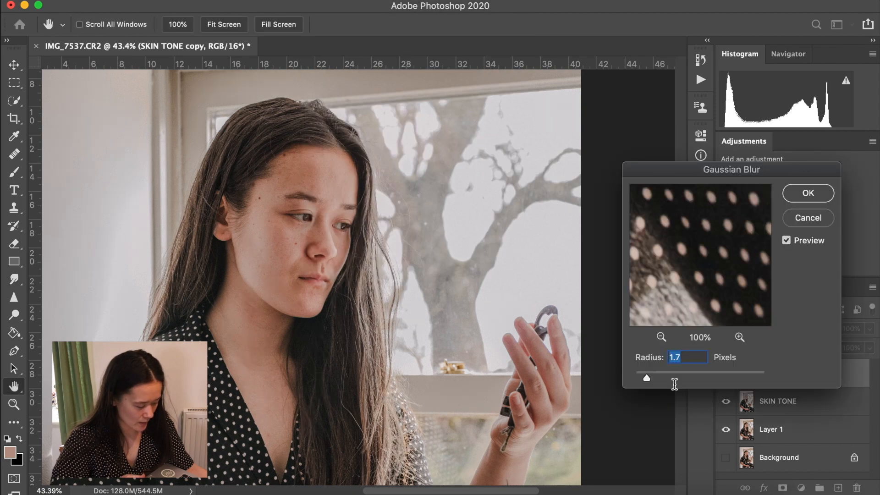
click(658, 376)
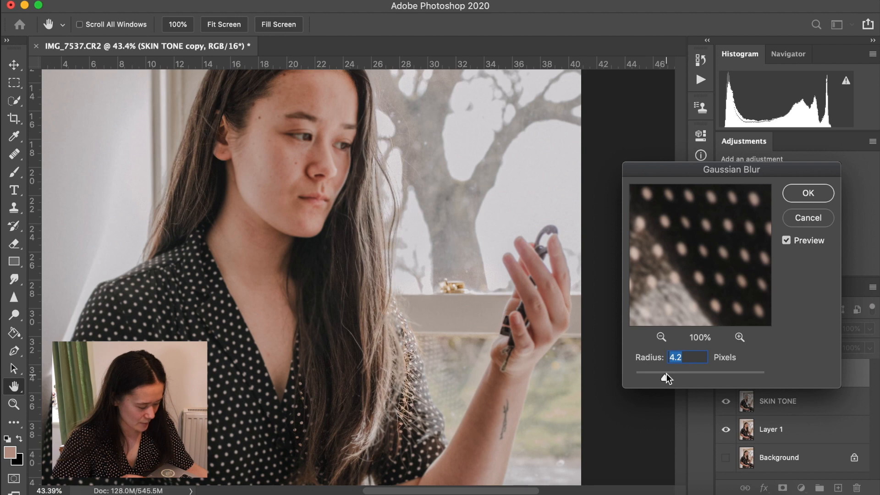
click(670, 375)
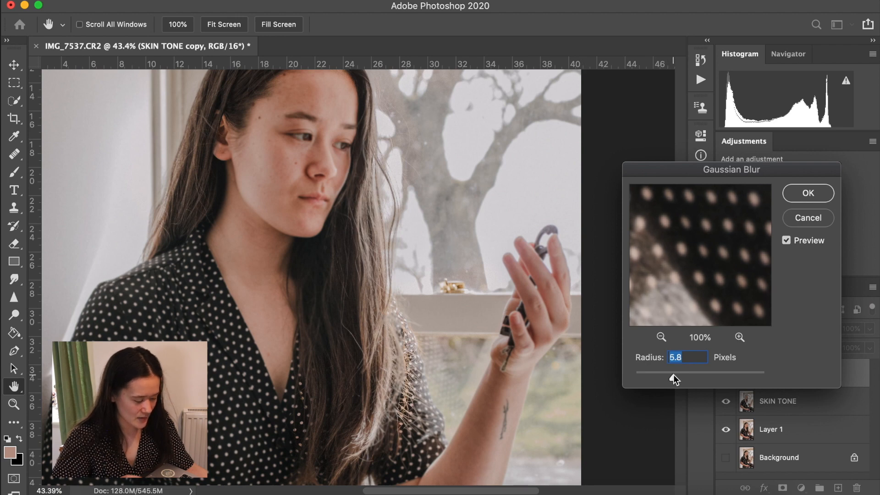
click(809, 194)
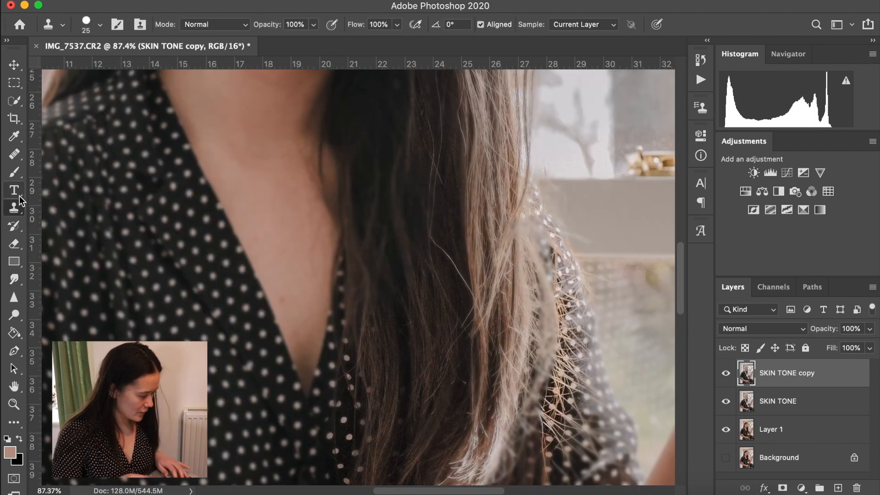
Activate the Healing Brush, inspect the blurred face, and reduce the opacity of the SKIN TONE copy layer to 29%
click(15, 156)
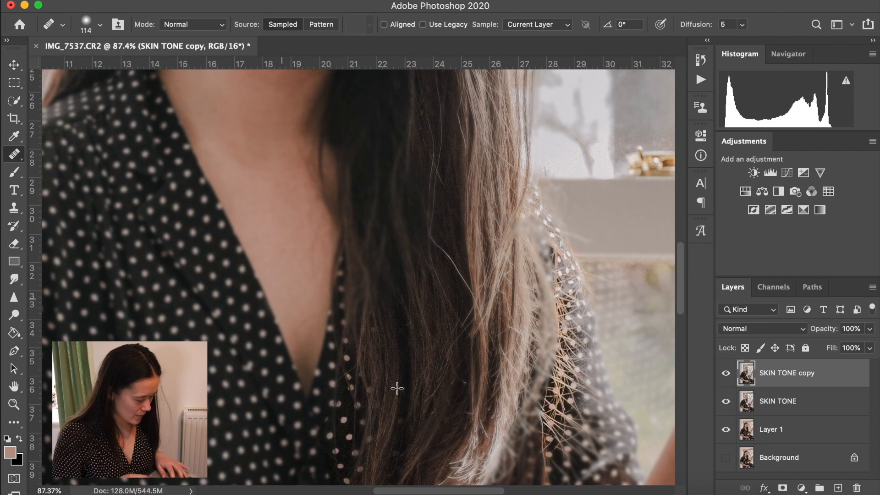
scroll(311, 228, up, 5)
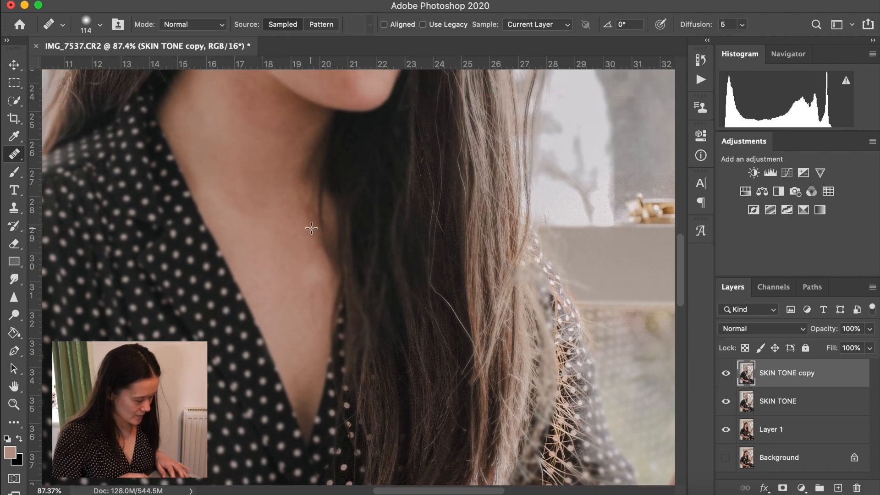
scroll(311, 228, up, 15)
scroll(335, 348, down, 1)
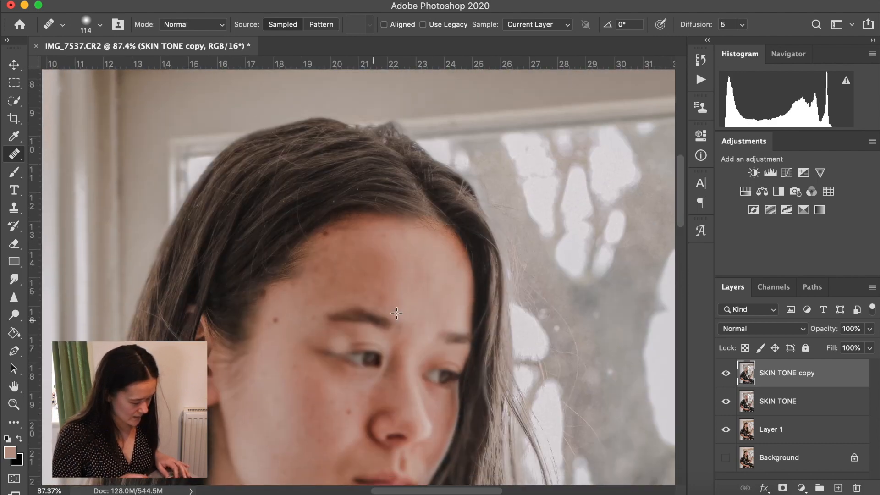
scroll(421, 301, down, 1)
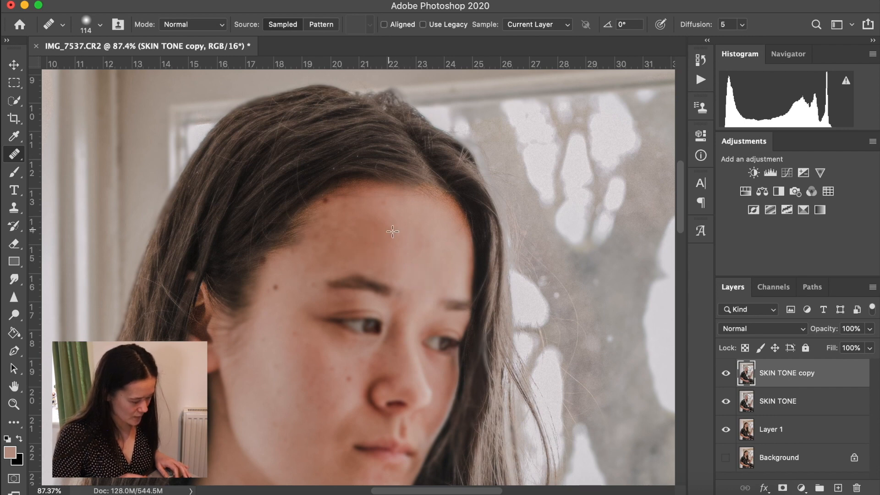
drag(869, 328, 821, 345)
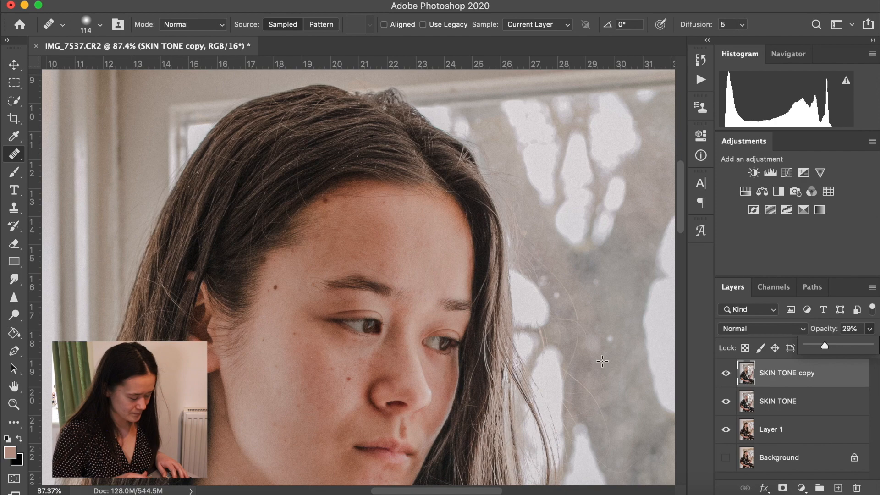
Toggle the SKIN TONE copy layer's visibility to examine how the 29% blur softens the skin on the face
scroll(603, 362, down, 10)
click(728, 377)
scroll(506, 300, up, 10)
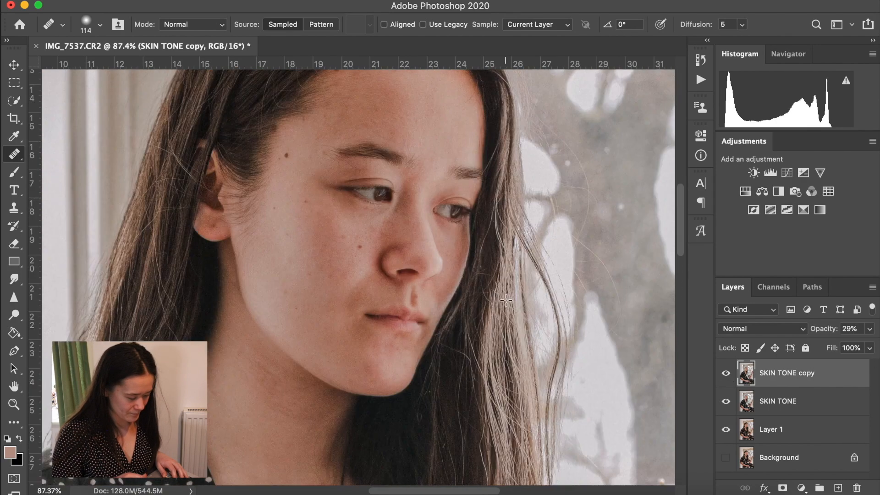
click(725, 374)
click(726, 373)
click(725, 374)
click(725, 375)
click(725, 375)
click(725, 375)
click(726, 376)
click(725, 376)
Add a layer mask to SKIN TONE copy and paint black over part of the face to exclude it from the blur
click(782, 487)
key(d)
key(x)
key(b)
drag(460, 301, 470, 304)
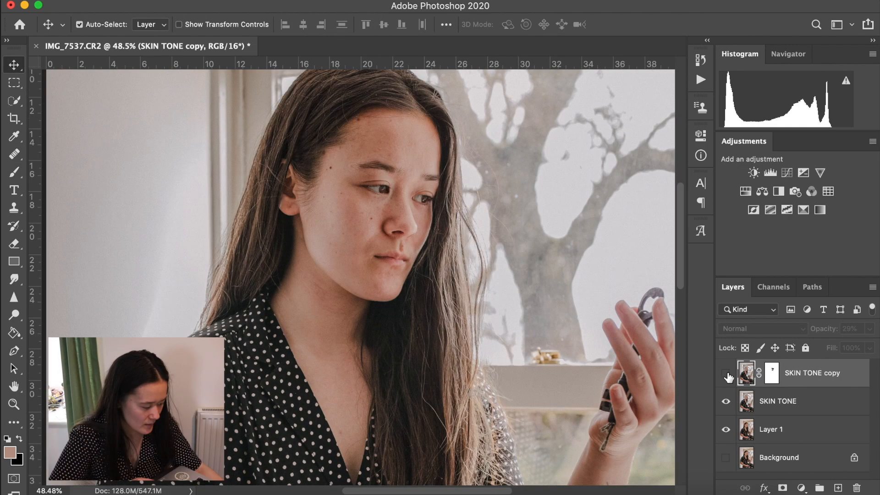
Toggle the masked SKIN TONE copy layer to compare the face with and without the softening
click(725, 376)
click(725, 376)
click(726, 375)
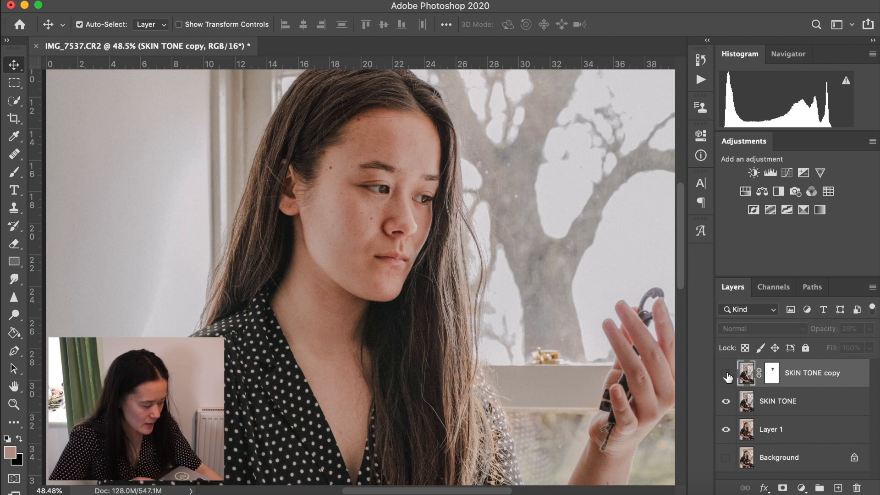
click(726, 375)
click(726, 375)
click(726, 375)
click(726, 375)
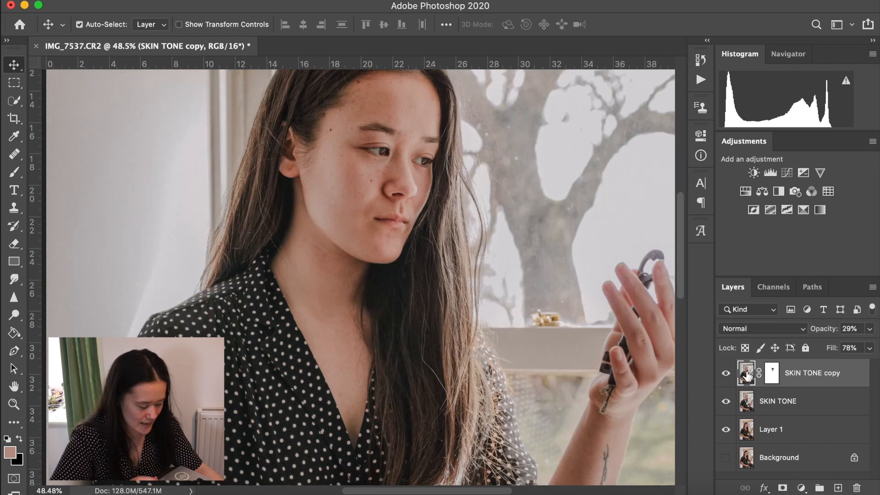
Duplicate the SKIN TONE layer beneath the masked SKIN TONE copy
click(748, 403)
key(ctrl+j)
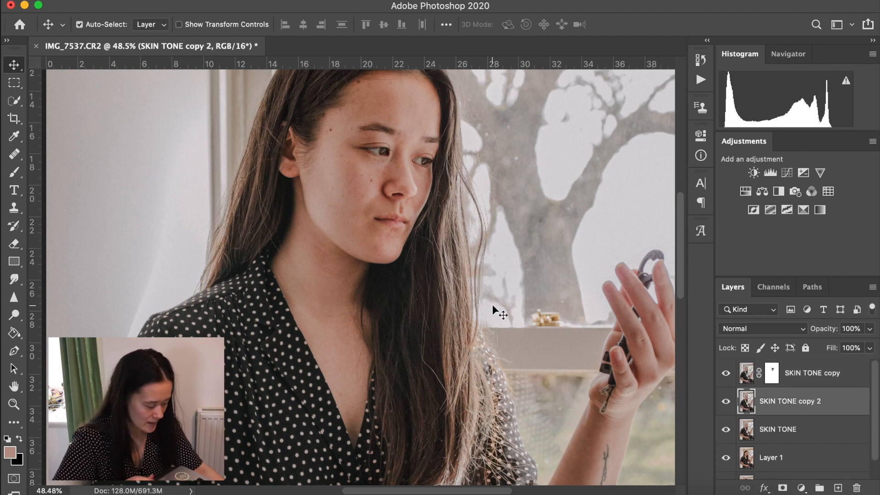
Choose the Clone Stamp tool for retouching the chest skin on the SKIN TONE copy 2 layer
alt+scroll(492, 304, up, 2)
alt+scroll(494, 307, up, 4)
scroll(494, 307, down, 5)
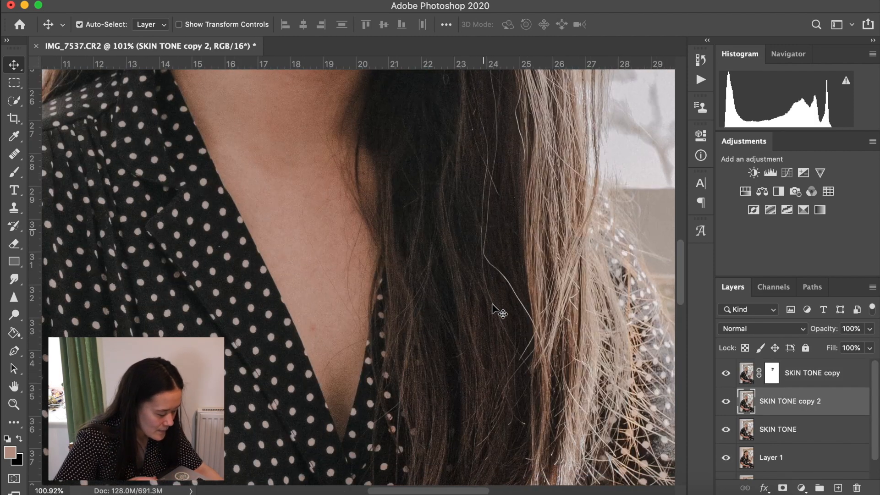
alt+scroll(363, 303, up, 2)
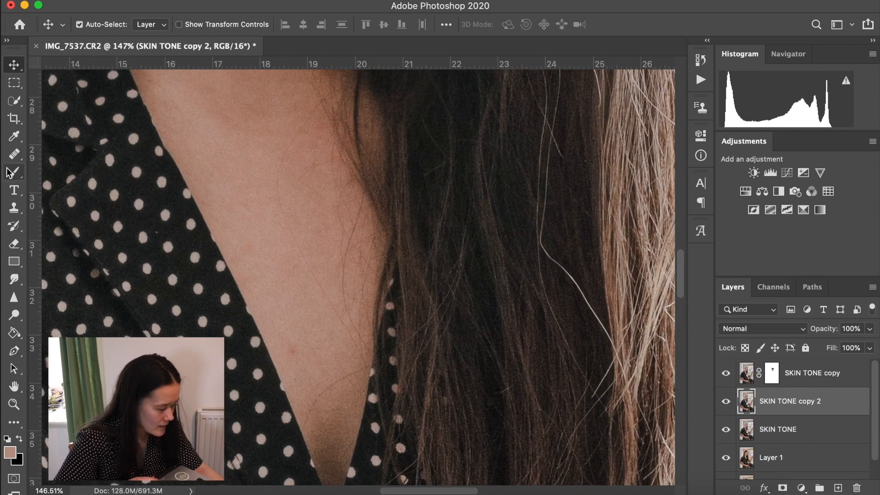
click(14, 155)
key(s)
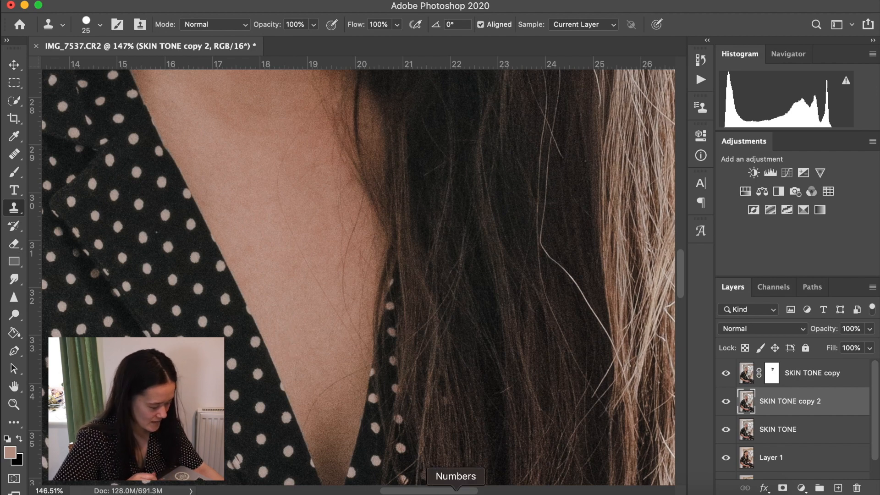
Examine the skin on the forehead, cheeks, mouth and chin up close for blemishes that need retouching
scroll(386, 357, down, 1)
scroll(386, 357, down, 5)
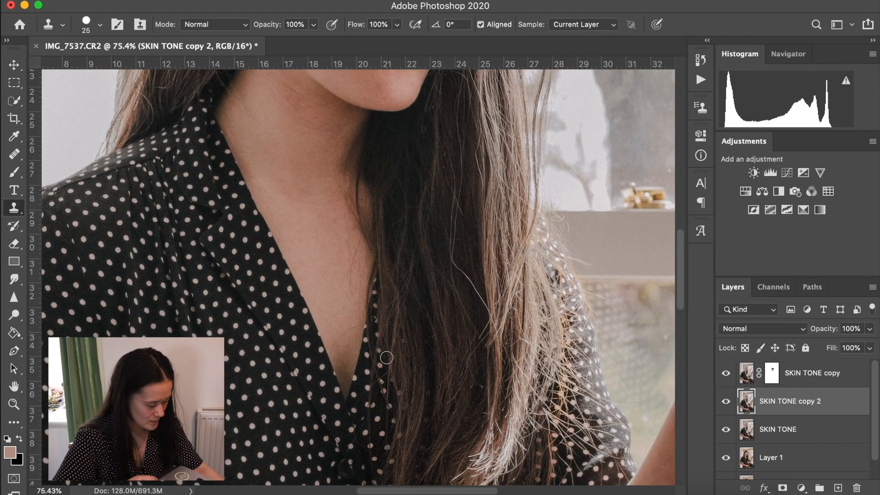
scroll(419, 190, up, 10)
scroll(420, 189, down, 5)
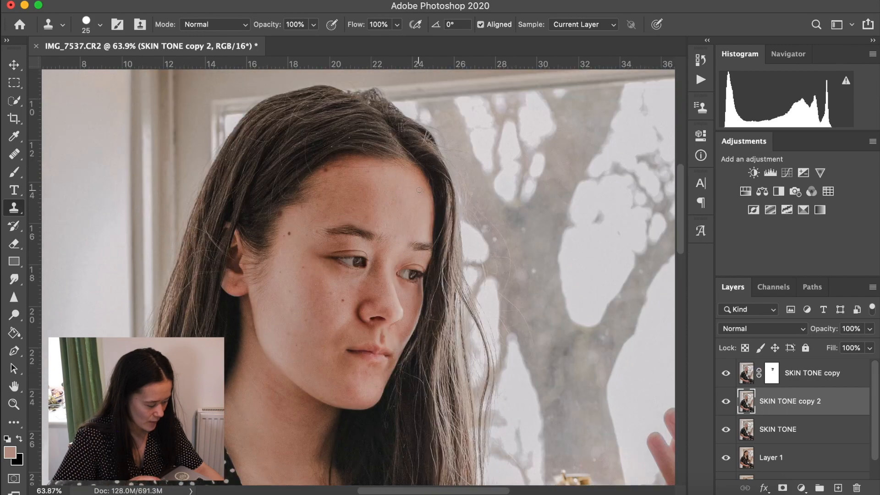
scroll(419, 190, up, 8)
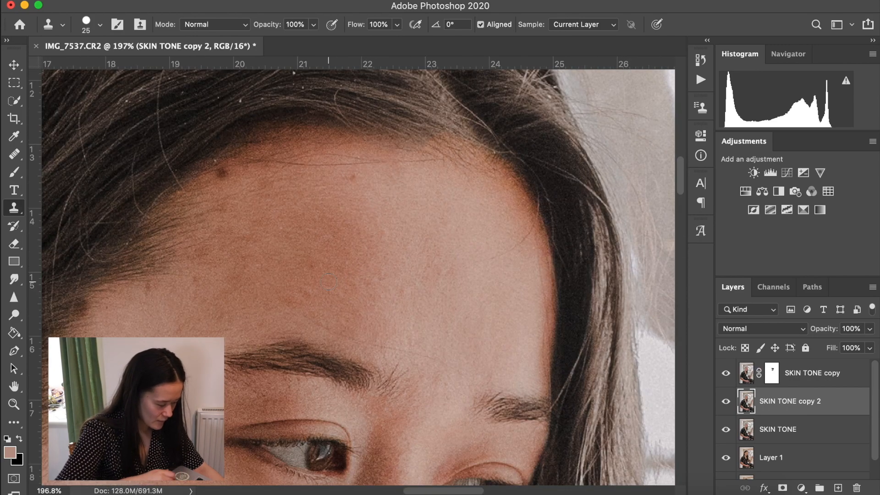
scroll(308, 294, down, 3)
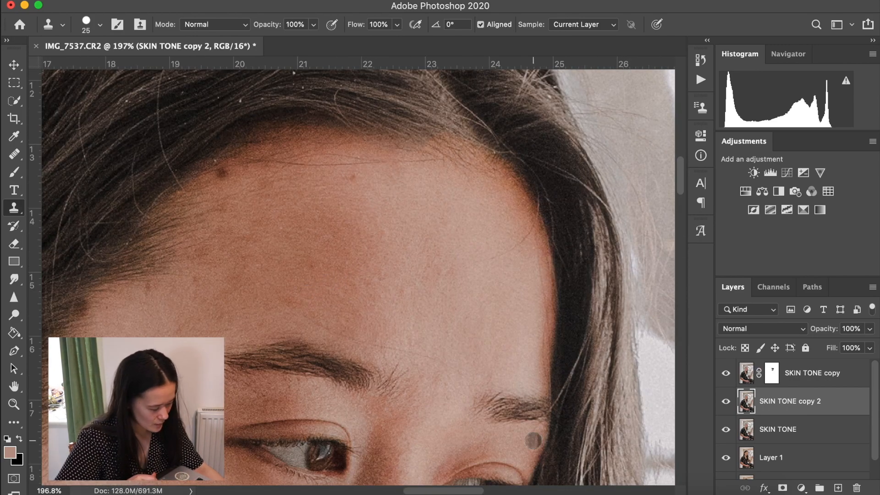
scroll(251, 369, up, 2)
scroll(252, 368, down, 4)
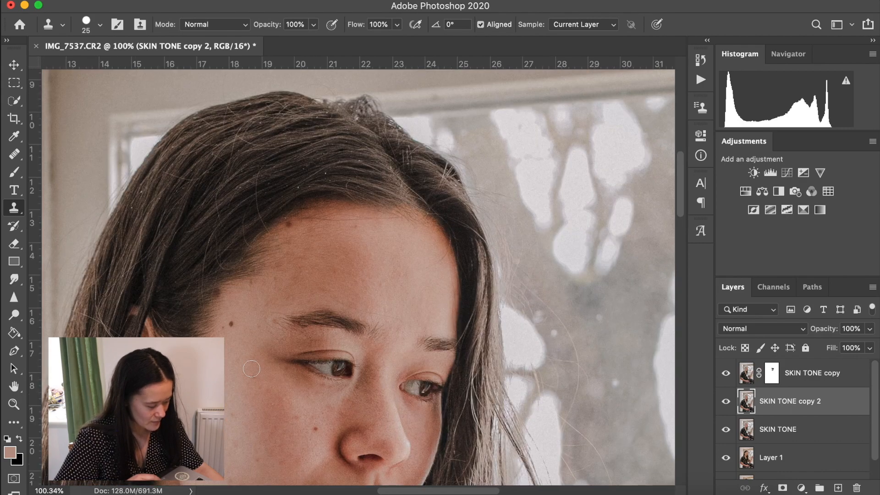
scroll(338, 265, down, 2)
scroll(340, 260, up, 5)
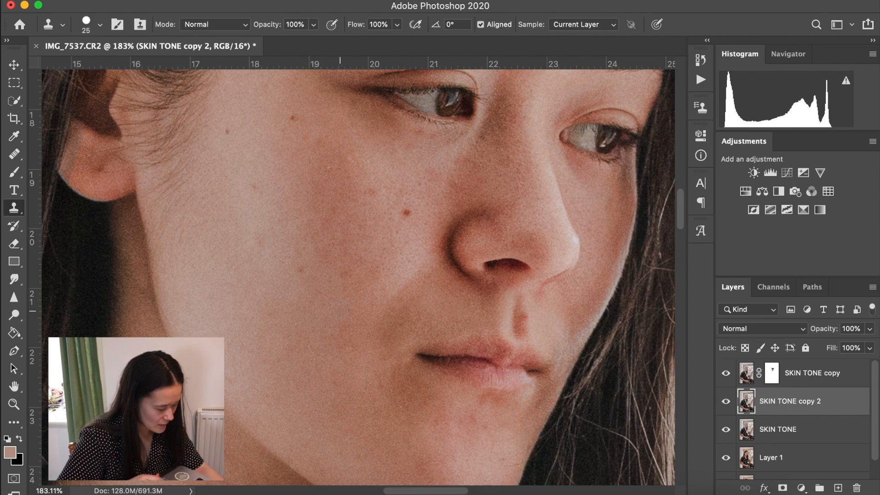
scroll(481, 348, down, 5)
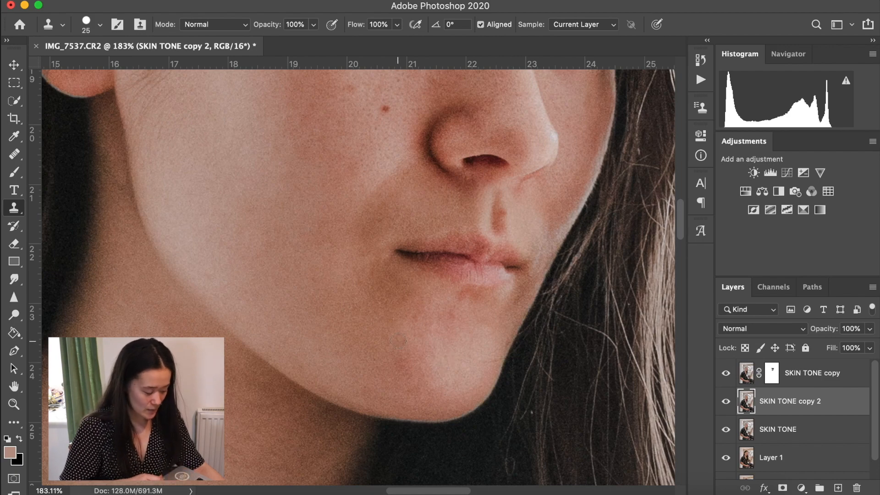
scroll(404, 327, up, 3)
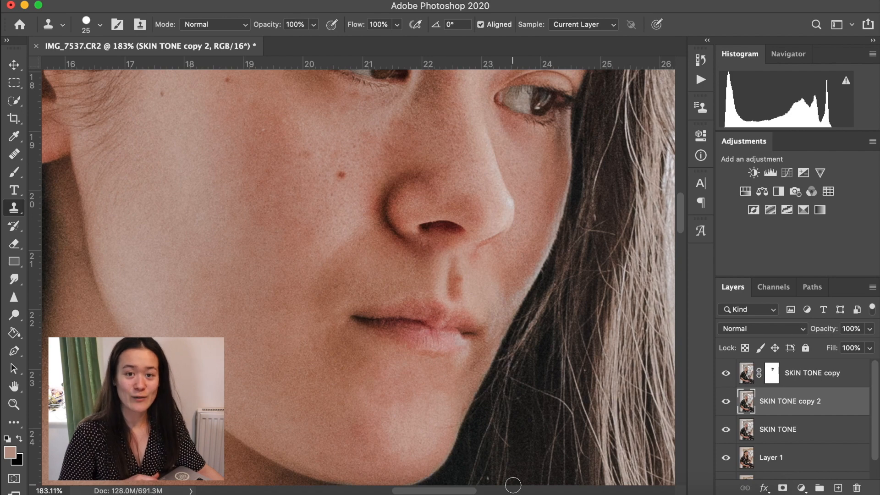
key(super+0)
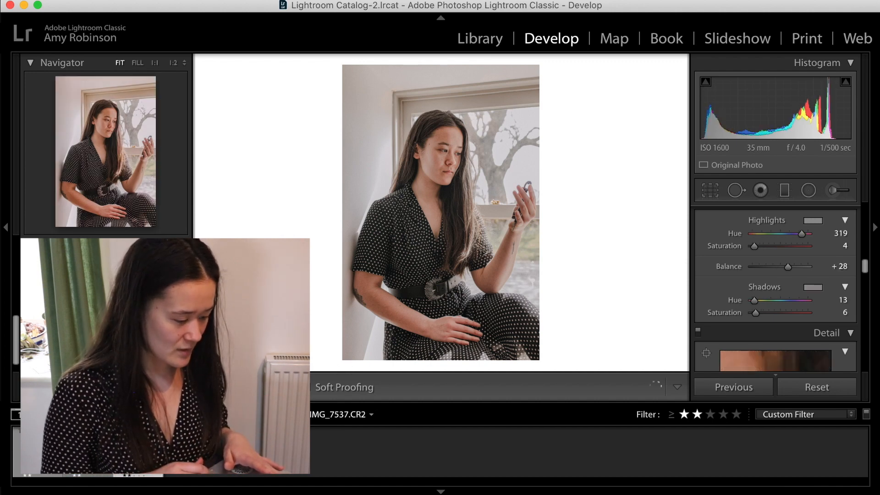
In Lightroom Classic, select IMG_7537-Edit.tif and shape its tone curve, lowering the white point and moving the shadow point to 23.1 / 16.9 %
click(88, 452)
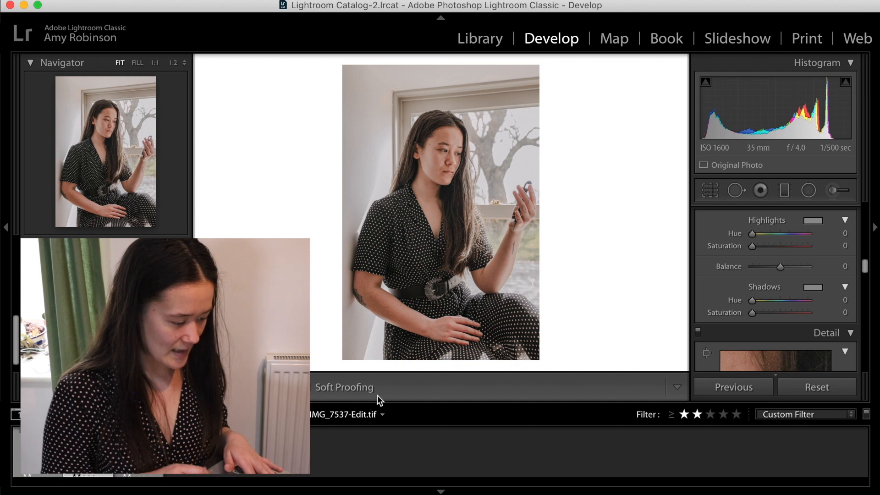
scroll(779, 284, up, 5)
mouse_move(846, 220)
mouse_down()
mouse_move(861, 242)
mouse_move(852, 235)
mouse_up()
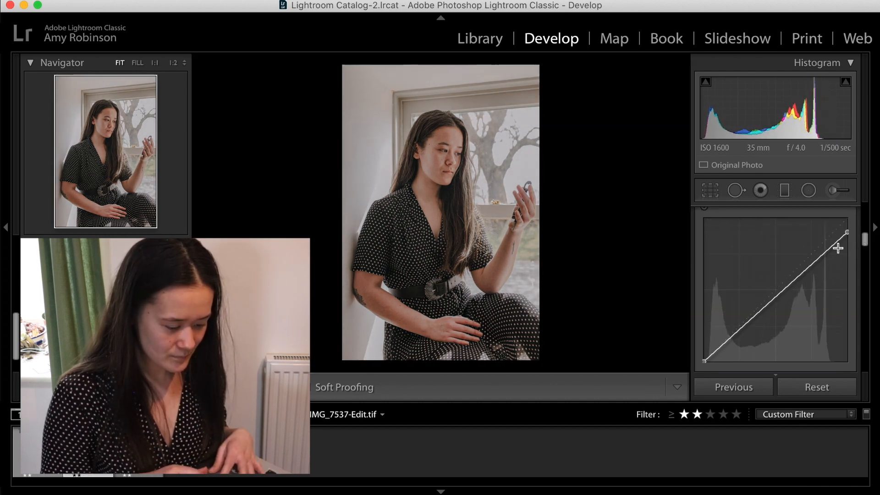
drag(703, 362, 700, 367)
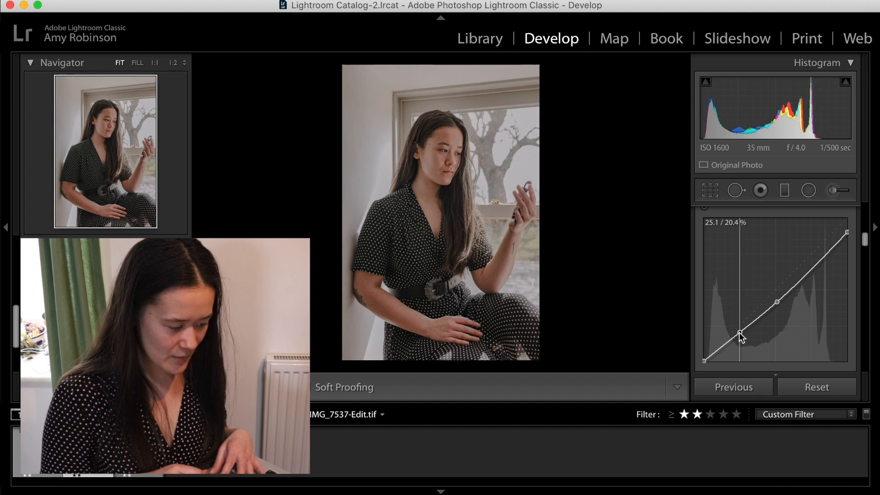
mouse_move(739, 334)
mouse_down()
mouse_move(753, 359)
mouse_move(736, 338)
mouse_up()
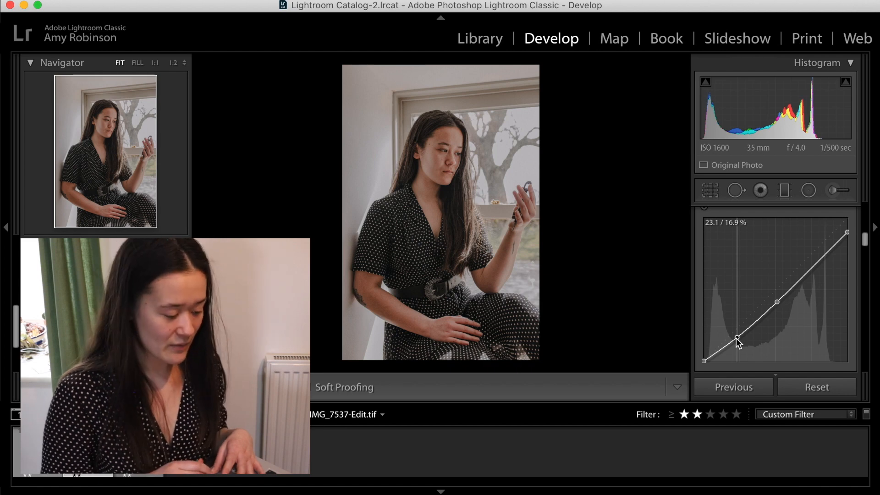
Adjust the photo's basic tones to Contrast −6, Highlights −18, Shadows +8, Whites −7 and Blacks +1
scroll(779, 258, up, 5)
scroll(780, 257, up, 3)
mouse_move(782, 298)
mouse_down()
mouse_move(774, 301)
mouse_move(776, 322)
mouse_move(781, 310)
mouse_up()
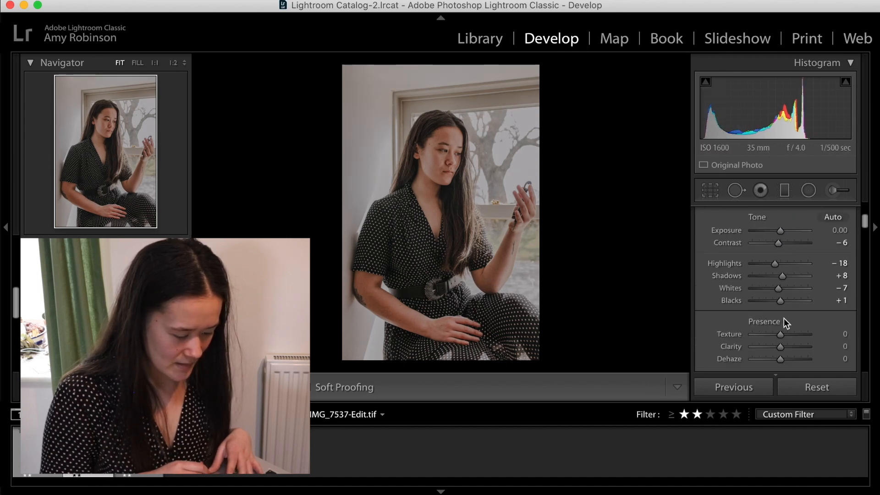
Set the red luminance to −25 and the orange luminance to −15 in the HSL/Color adjustments
scroll(784, 318, down, 10)
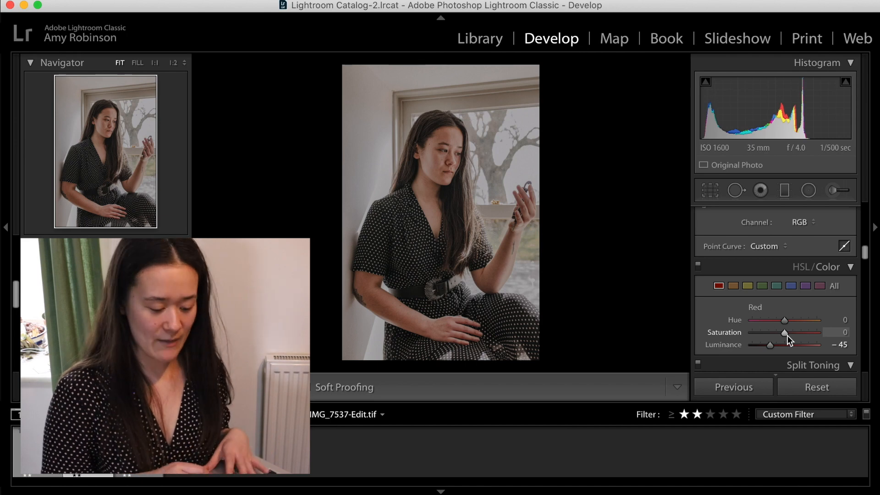
drag(771, 347, 777, 348)
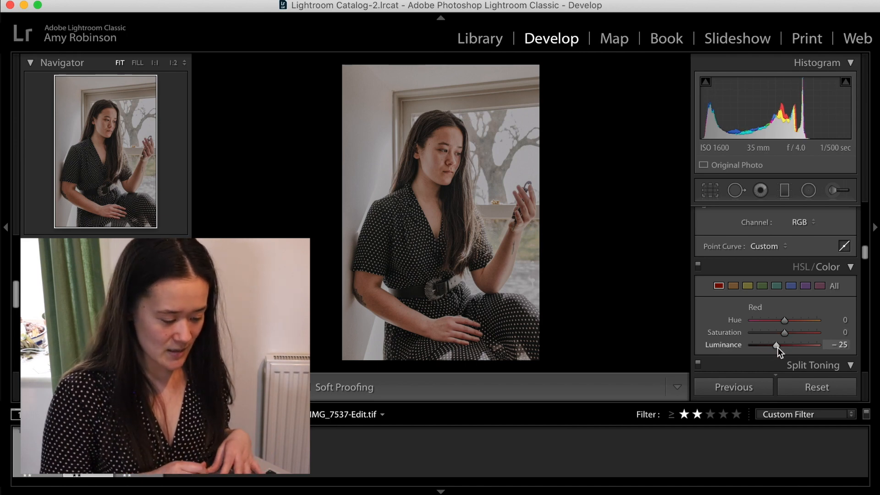
click(734, 286)
mouse_move(771, 345)
mouse_down()
mouse_move(795, 348)
mouse_move(779, 353)
mouse_up()
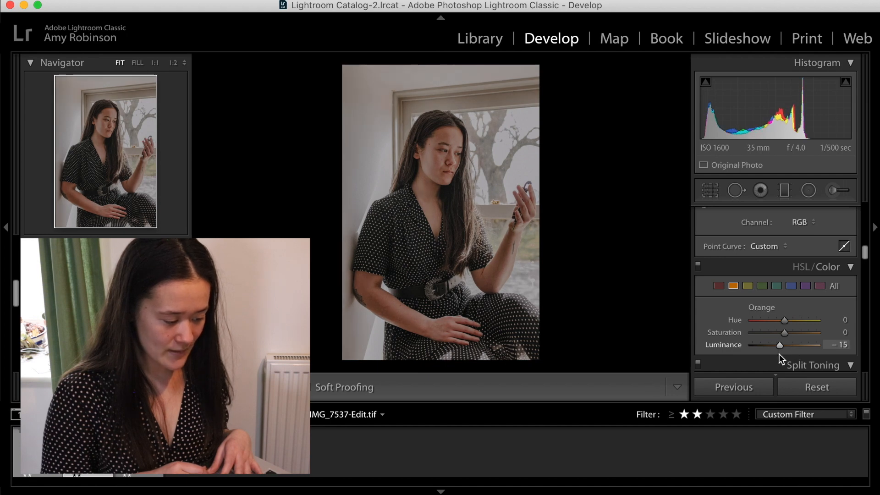
Lower the luminance of the yellows and set the aqua luminance to −53
click(748, 285)
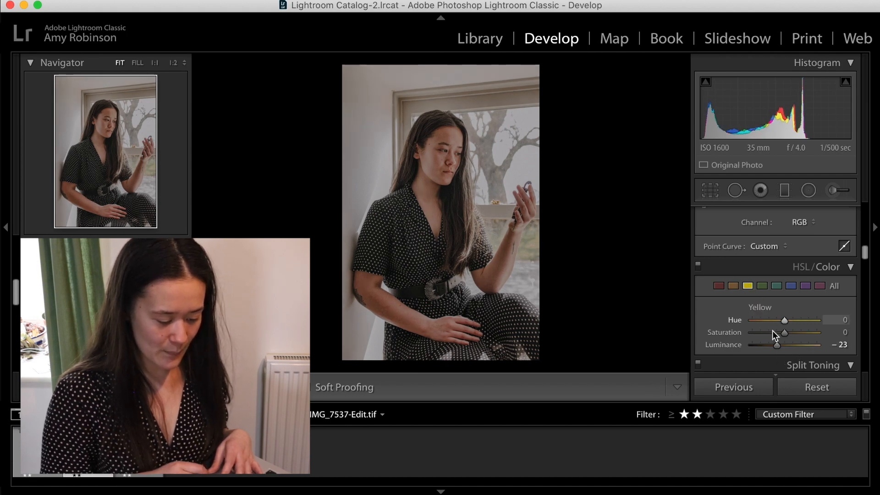
mouse_move(774, 345)
mouse_down()
mouse_move(793, 351)
mouse_move(777, 356)
mouse_move(785, 345)
mouse_move(807, 346)
mouse_move(768, 357)
mouse_up()
click(762, 285)
click(774, 285)
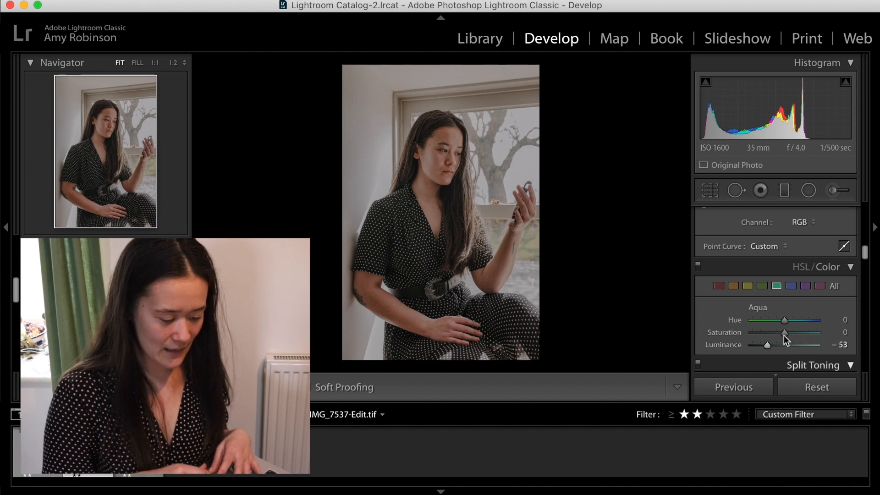
Set the Split Toning balance to +8 and compare the photo before and after the adjustments
scroll(784, 281, down, 5)
drag(780, 277, 783, 279)
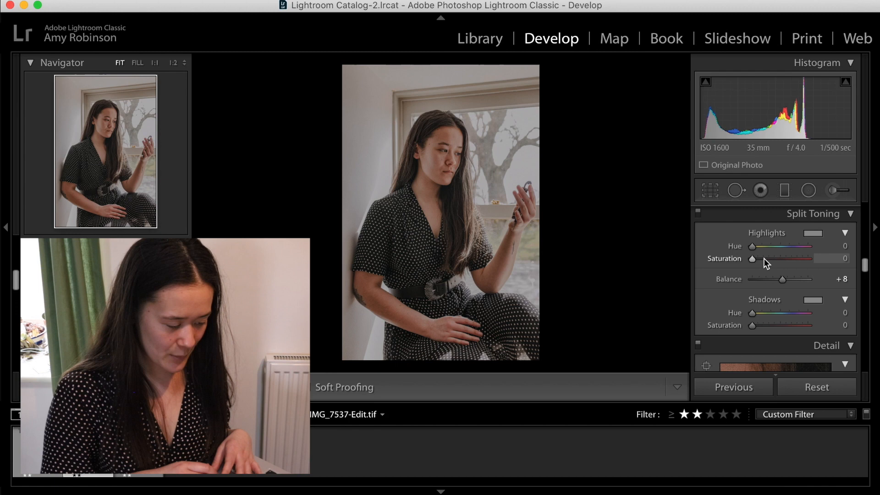
key(backslash)
key(backslash)
key(backslash)
key(backslash)
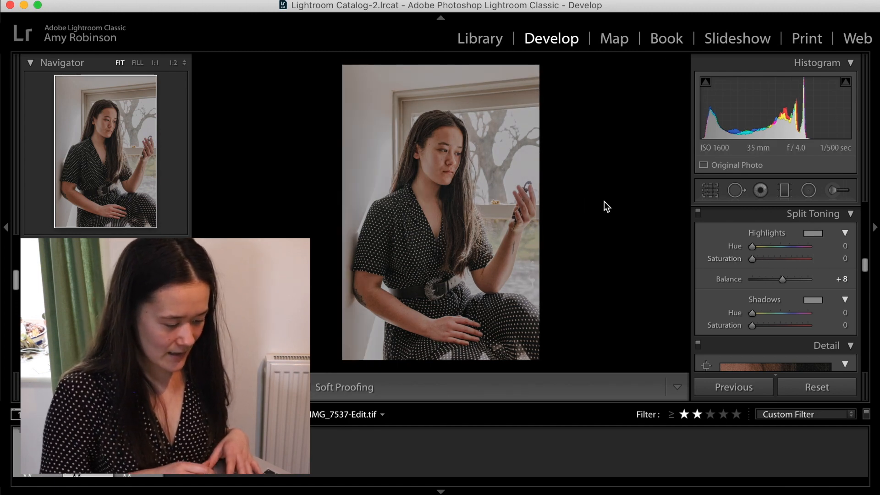
Switch back and forth between the unedited IMG_7537.CR2 and the edited IMG_7537-Edit.tif to compare exposure and colour
key(Right)
key(Left)
key(Right)
key(Left)
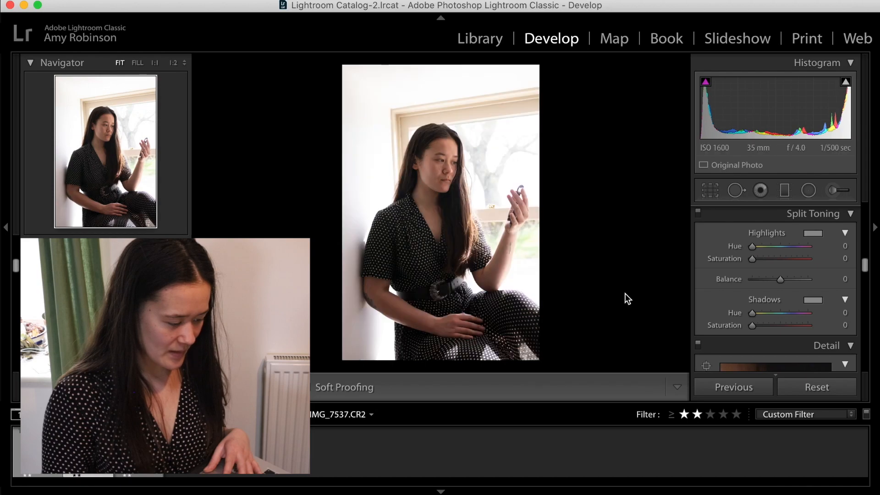
key(Right)
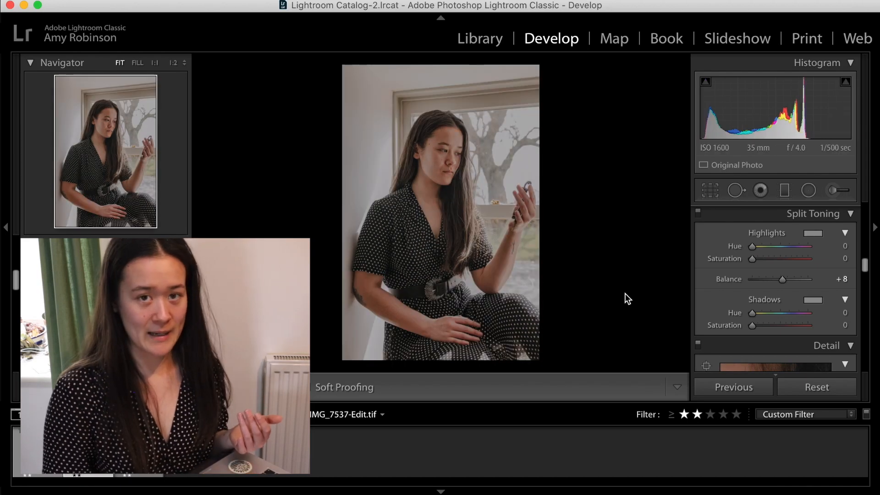
key(Left)
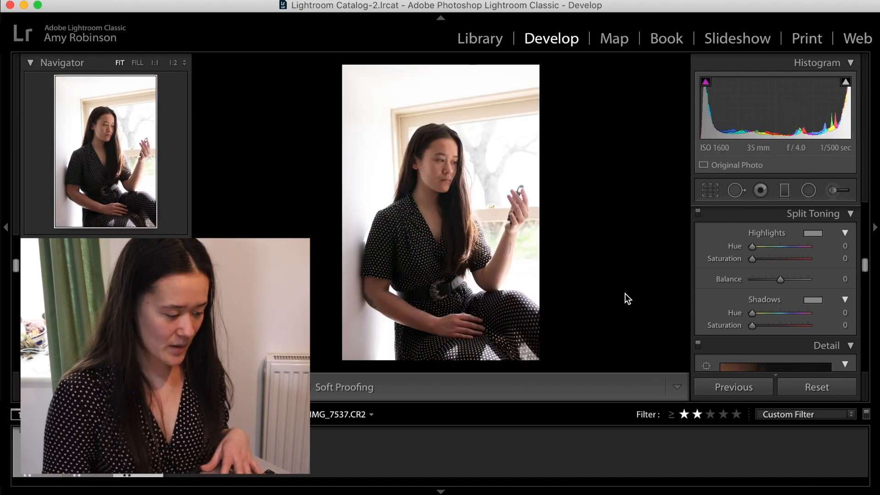
key(Right)
key(Left)
scroll(780, 261, up, 5)
key(Right)
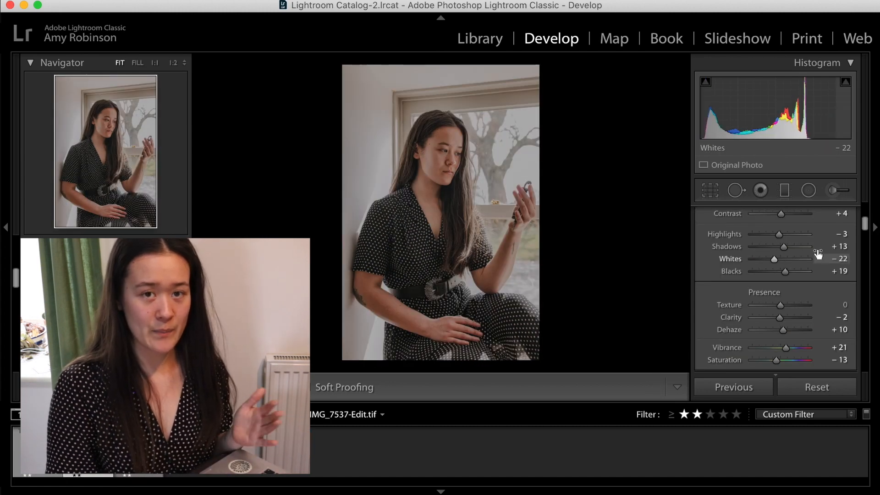
key(Left)
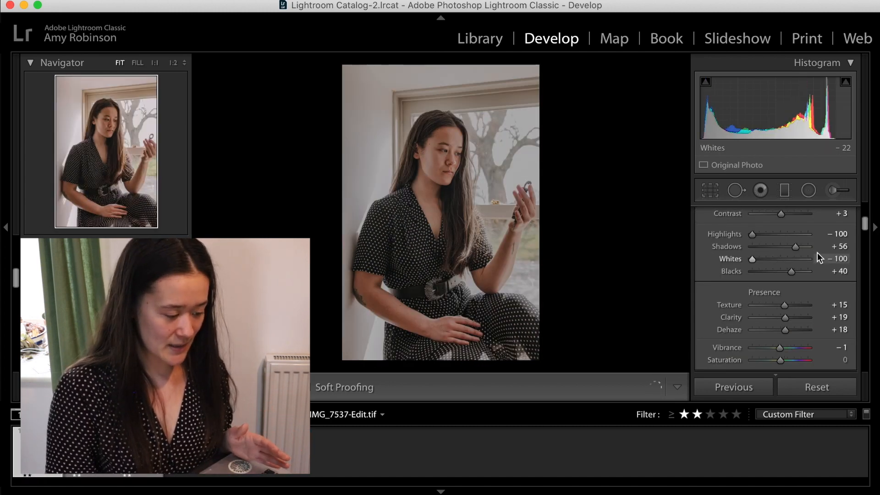
key(Right)
key(Left)
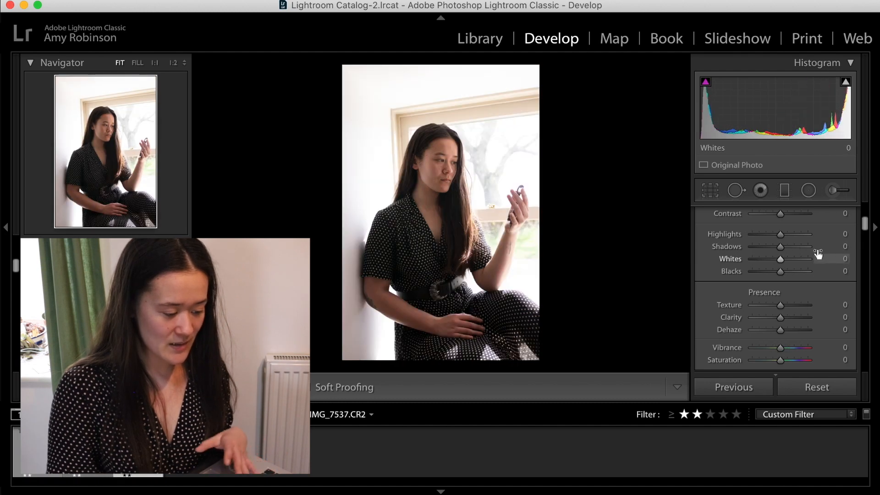
key(Right)
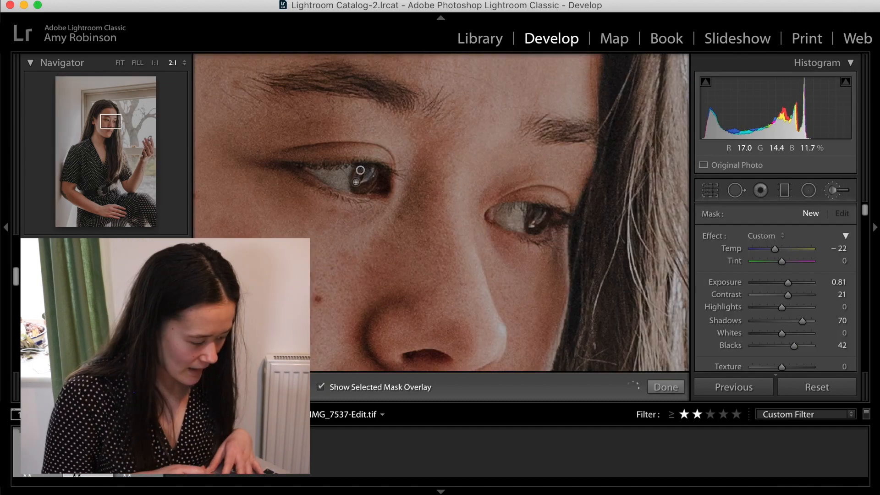
Paint an Adjustment Brush mask over the irises of both eyes and hide the mask overlay
drag(363, 191, 375, 184)
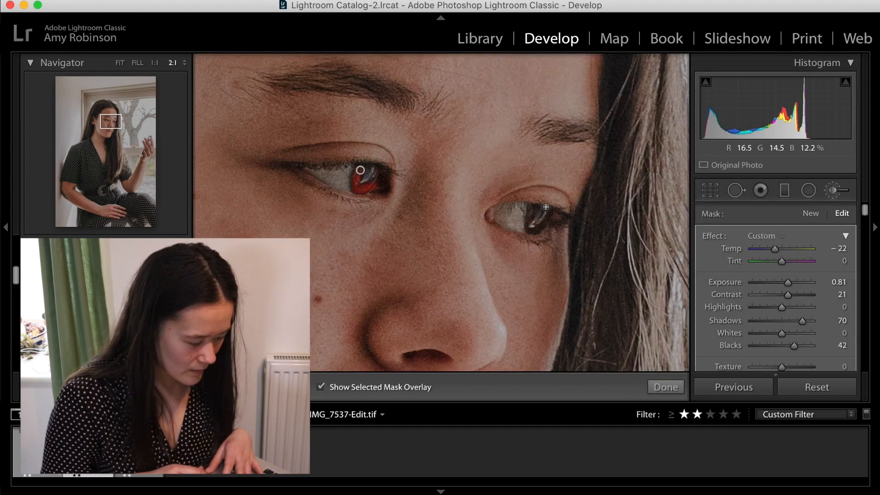
mouse_move(530, 226)
mouse_down()
mouse_move(549, 216)
mouse_move(538, 228)
mouse_move(532, 215)
mouse_move(530, 226)
mouse_up()
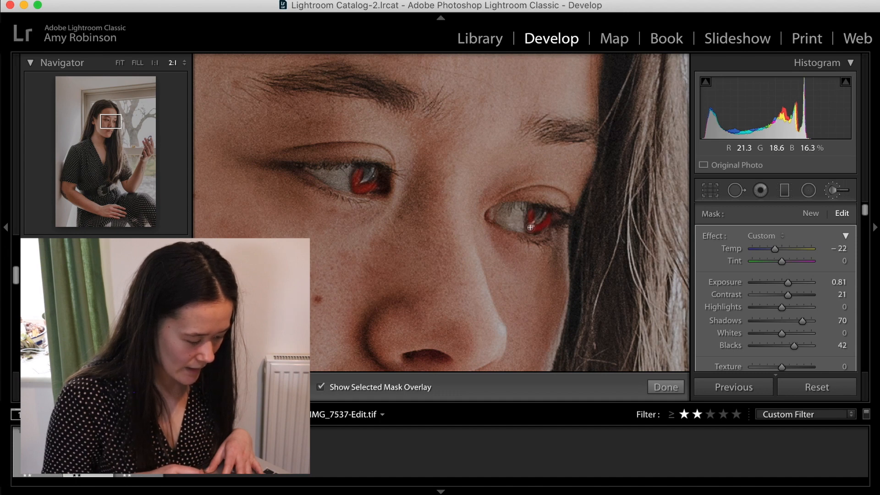
key(o)
Tune the eye brush adjustment to Temp 9, Exposure 0.23, Shadows 41, Blacks 26 and Saturation 41
scroll(779, 298, down, 5)
drag(781, 296, 793, 299)
scroll(794, 301, up, 5)
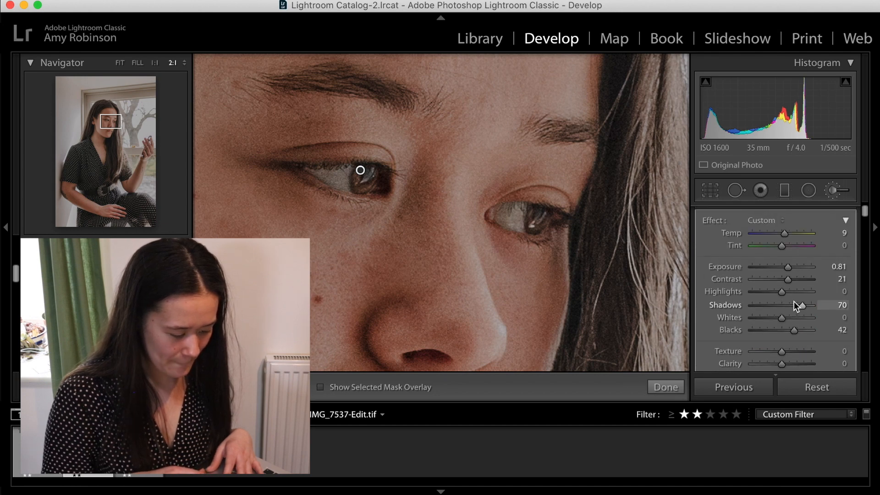
drag(783, 249, 787, 253)
scroll(785, 335, down, 6)
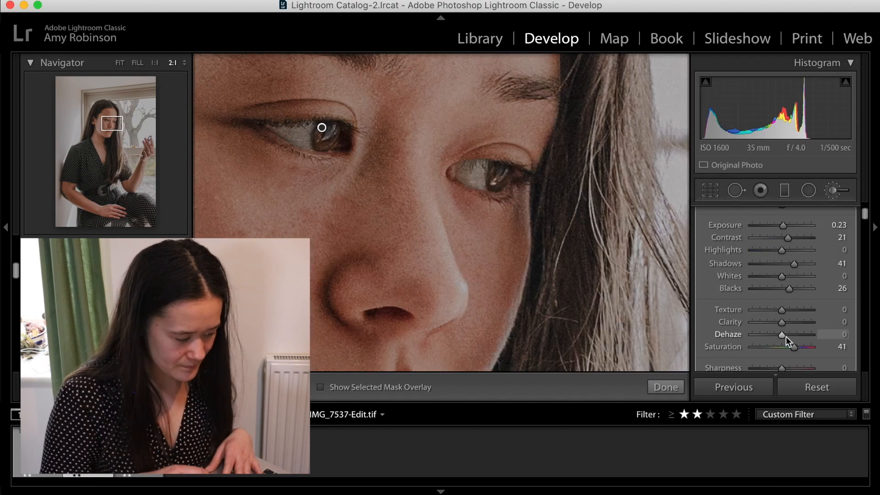
Undo the last Adjustment Brush change on the eyes and close the brush adjustment
click(811, 266)
drag(777, 307, 551, 302)
scroll(373, 196, up, 5)
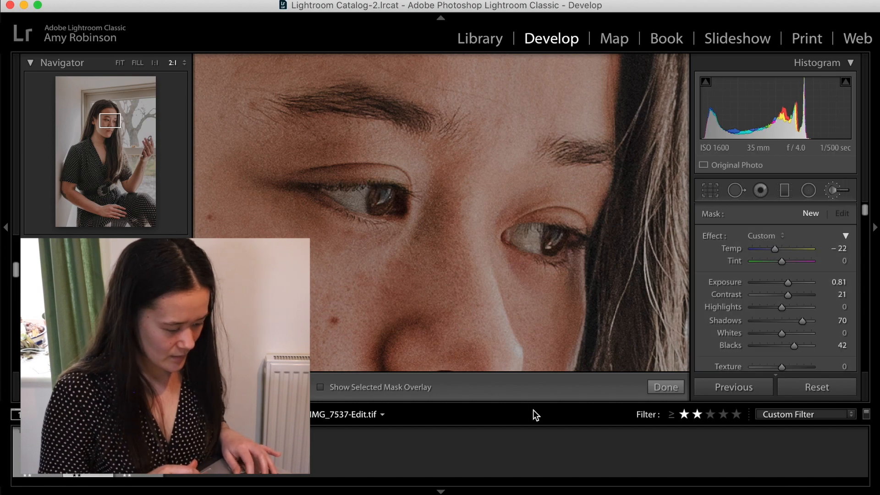
key(super+z)
click(675, 389)
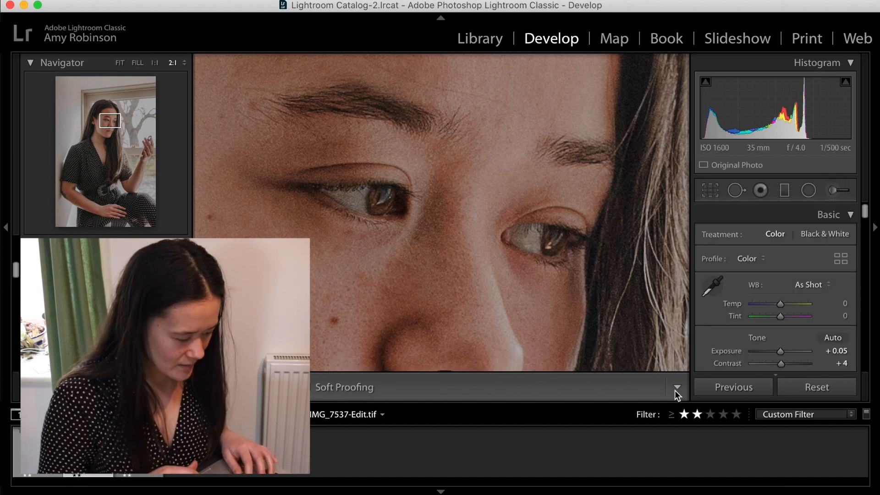
Paint a new Adjustment Brush mask over the whites of both eyes with Temp -22, Exposure 0.81, Contrast 21, Shadows 70 and Blacks 42
key(k)
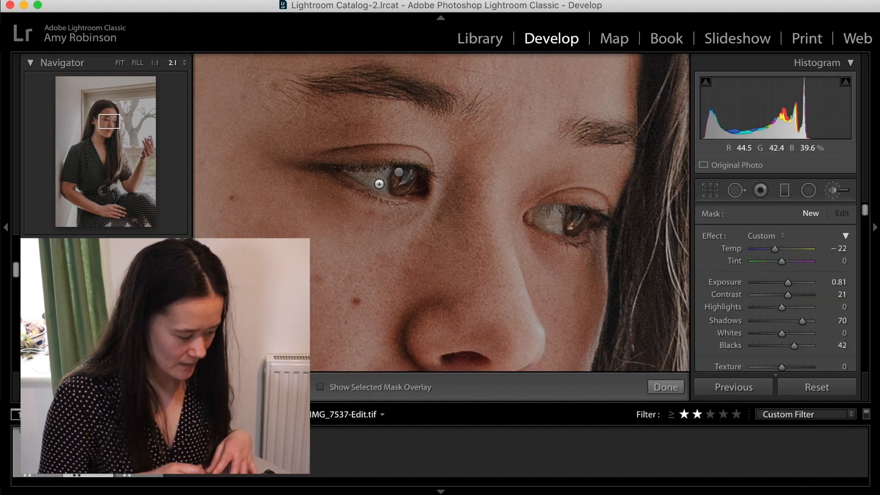
mouse_move(379, 184)
mouse_down()
mouse_move(381, 173)
mouse_move(360, 176)
mouse_up()
drag(541, 235, 545, 220)
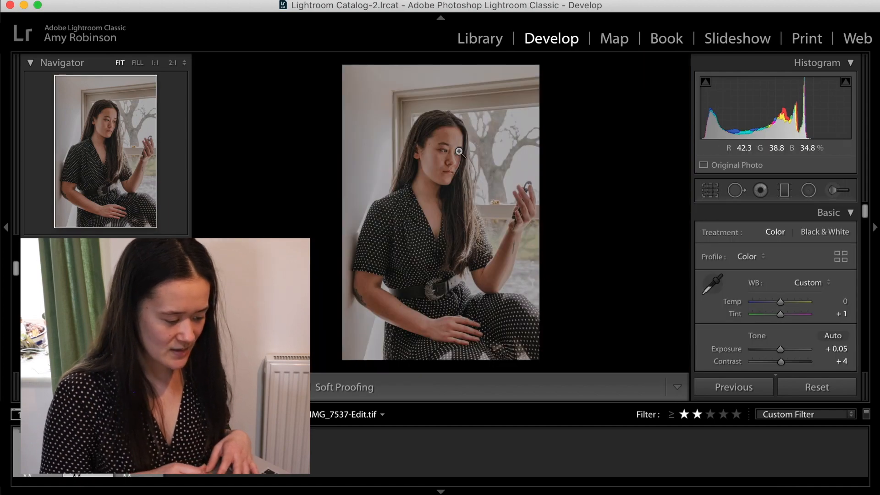
Inspect the brushed eyes up close and in the full photo, and undo the deletion of the brush adjustment
click(458, 151)
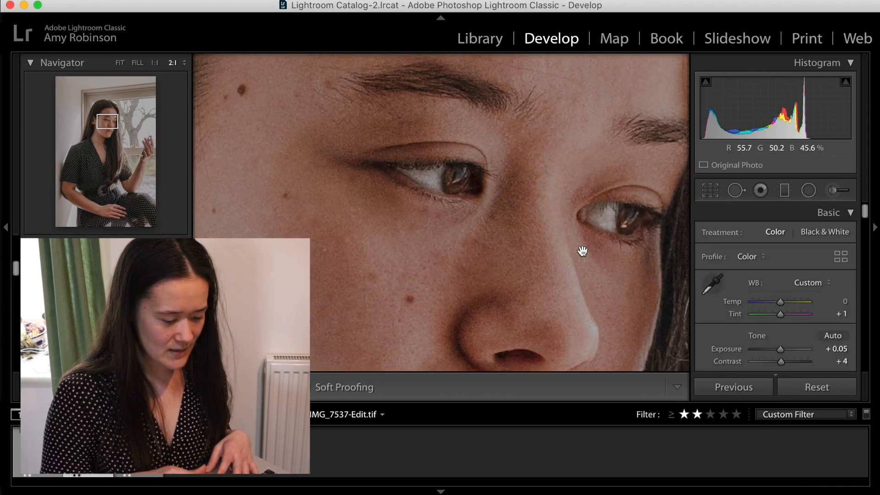
click(838, 190)
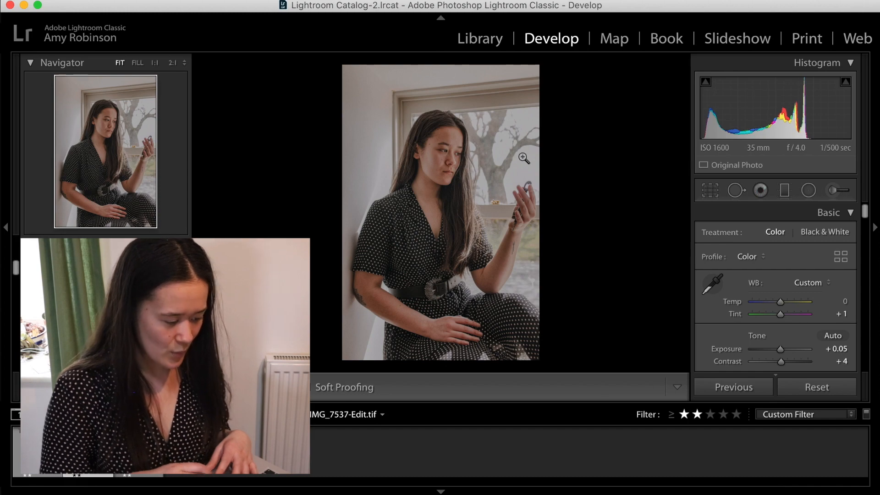
click(459, 152)
click(837, 190)
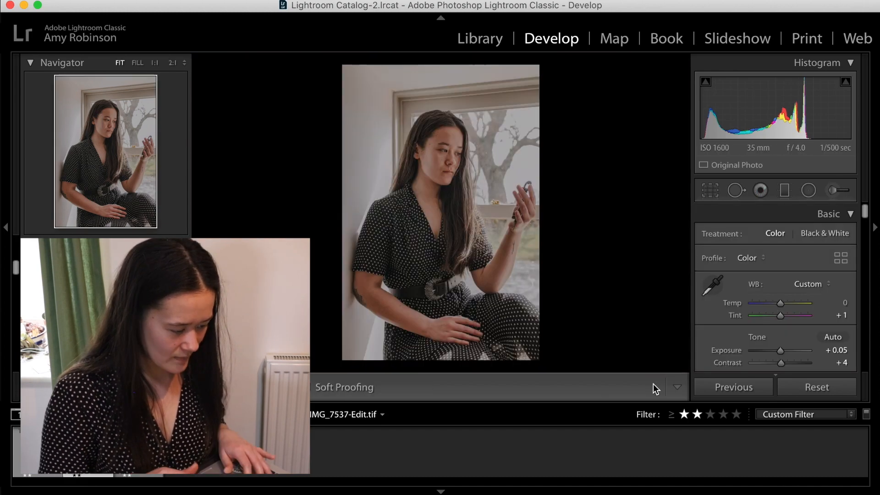
key(super+z)
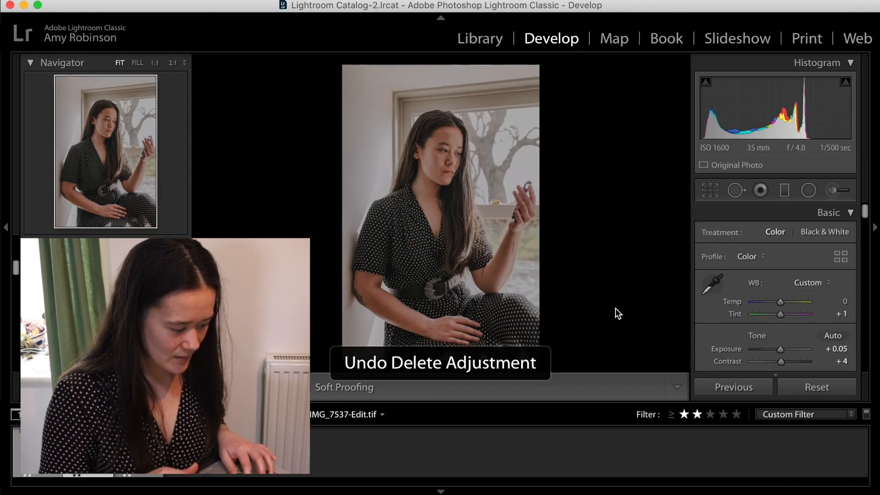
Compare the portrait before and after the edits, and examine the eyes close up and in the full photo
key(backslash)
key(backslash)
key(backslash)
key(backslash)
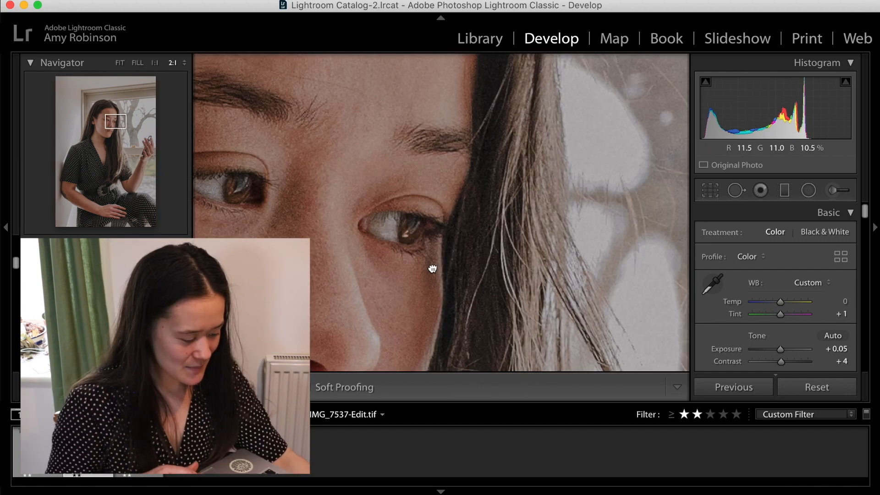
drag(433, 269, 569, 154)
click(569, 153)
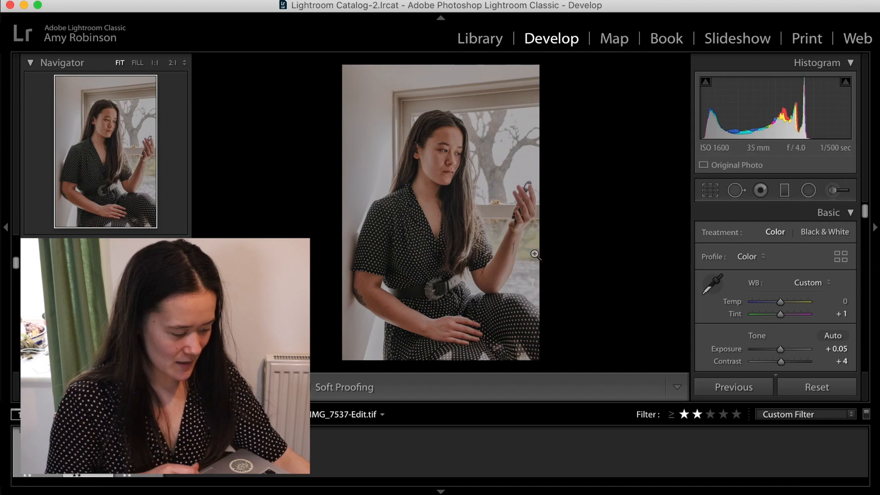